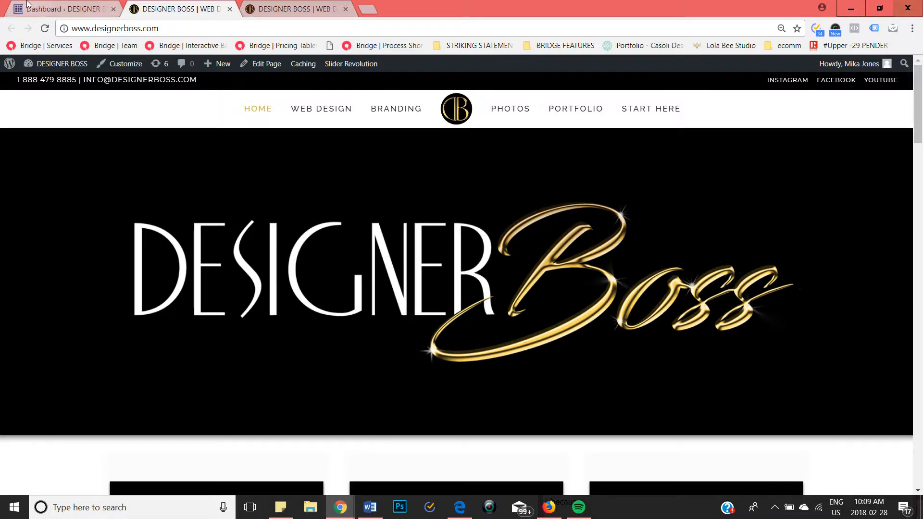
Step: Open the site's admin dashboard and review the WordPress, Bridge theme and WooCommerce update notices
left_click(44, 12)
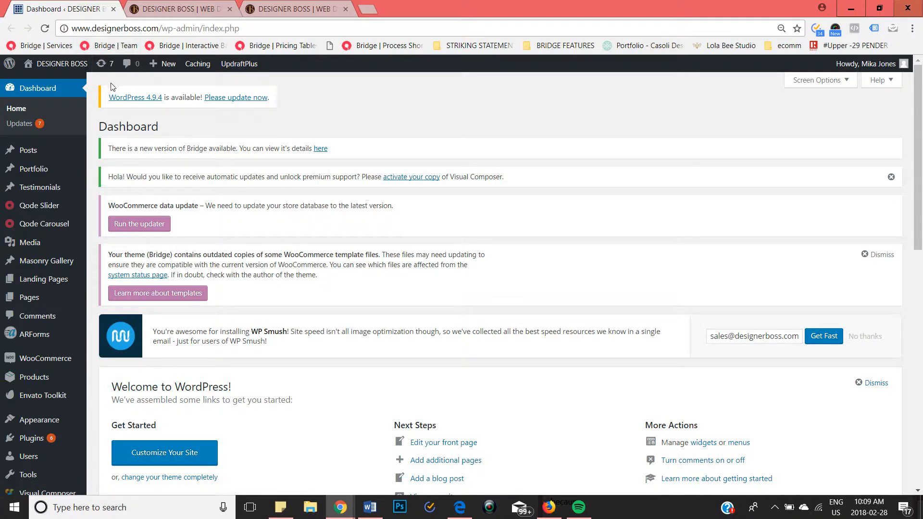
left_click_drag(108, 97, 288, 101)
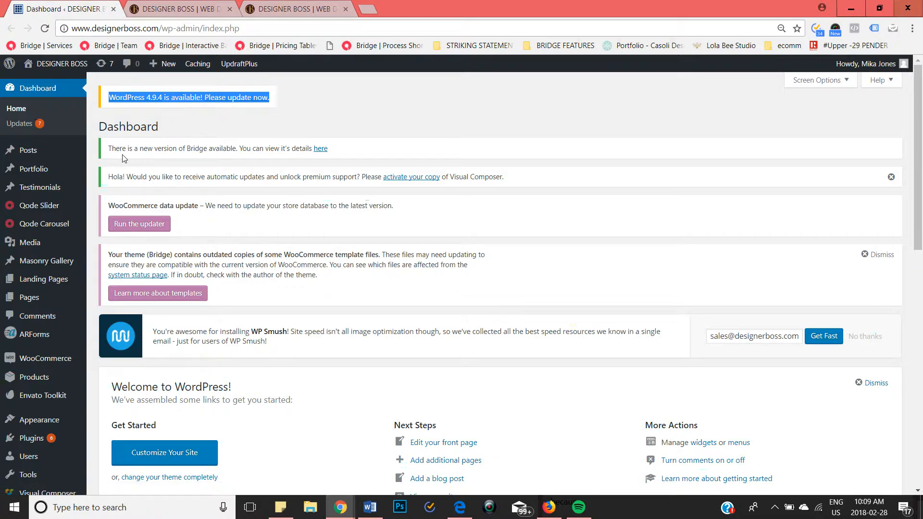
left_click_drag(108, 149, 256, 157)
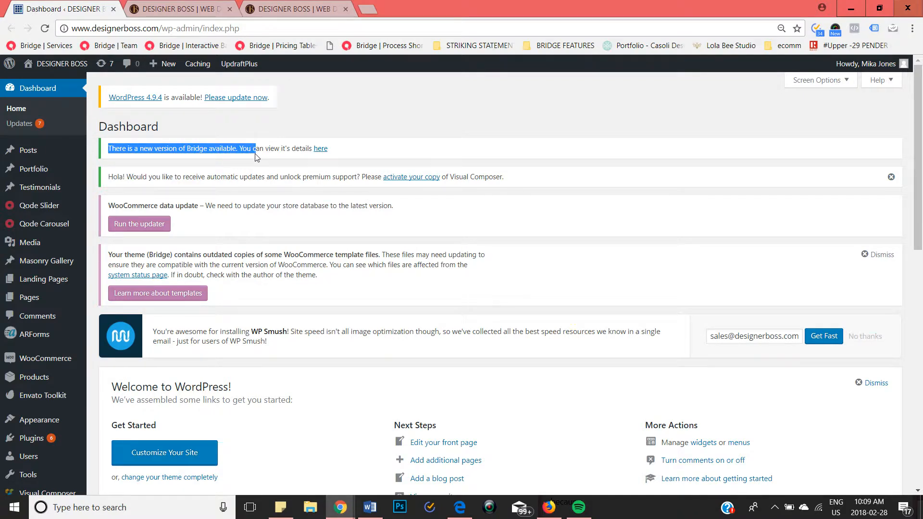
left_click(256, 157)
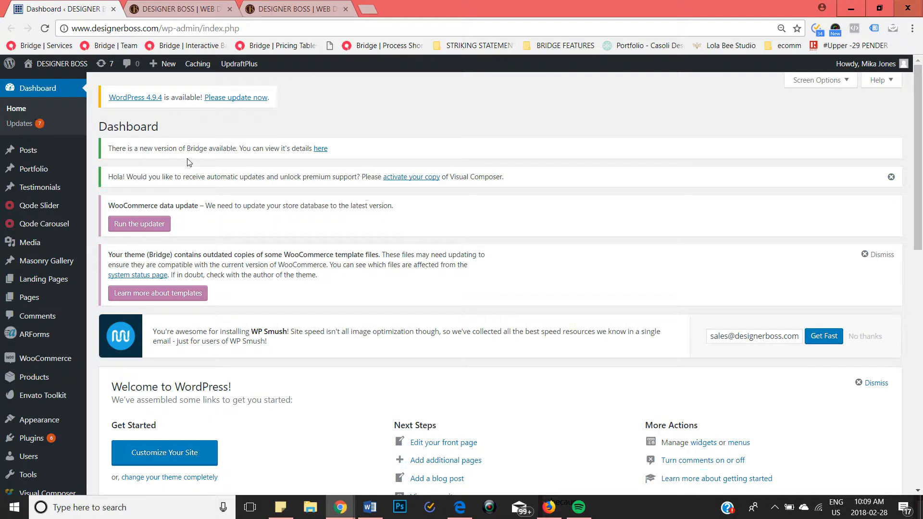
left_click_drag(109, 205, 389, 216)
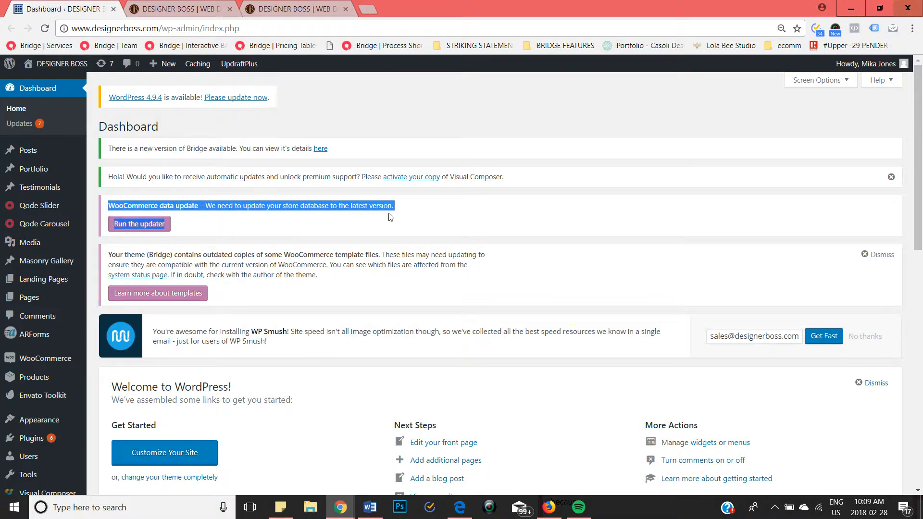
left_click(389, 217)
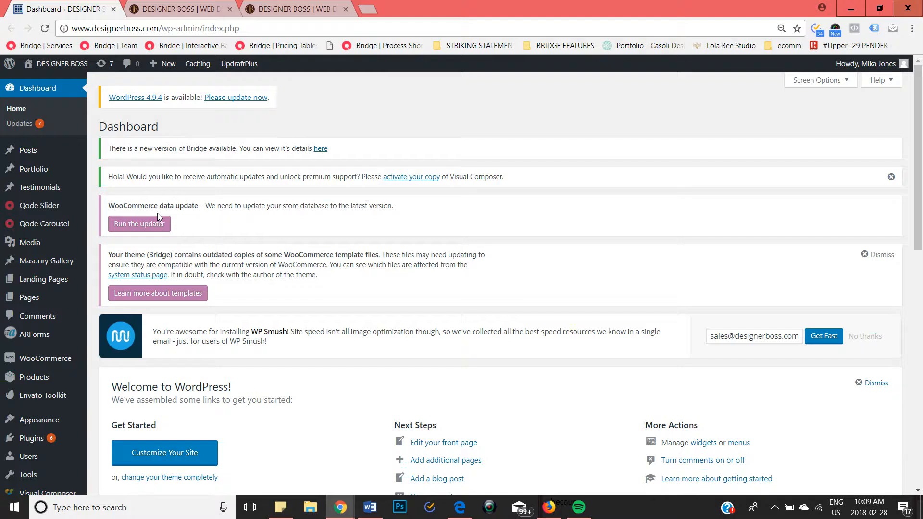
Step: Run a one-time UpdraftPlus backup that includes both the database and the files
mouse_move(238, 61)
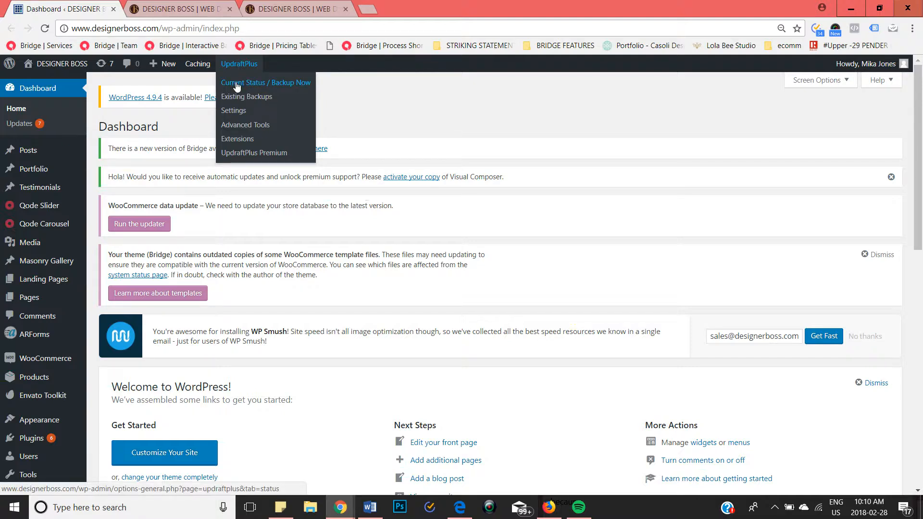
left_click(236, 83)
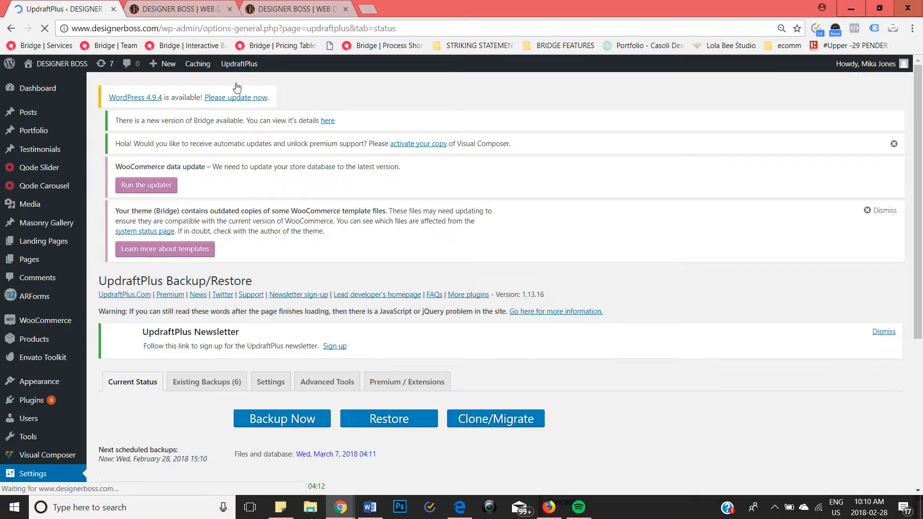
scroll(297, 212, "down", 5)
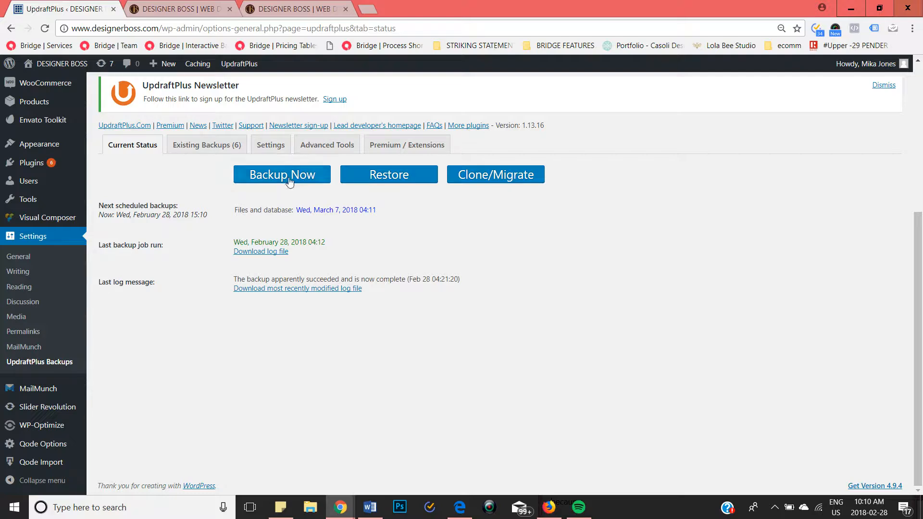
left_click(289, 177)
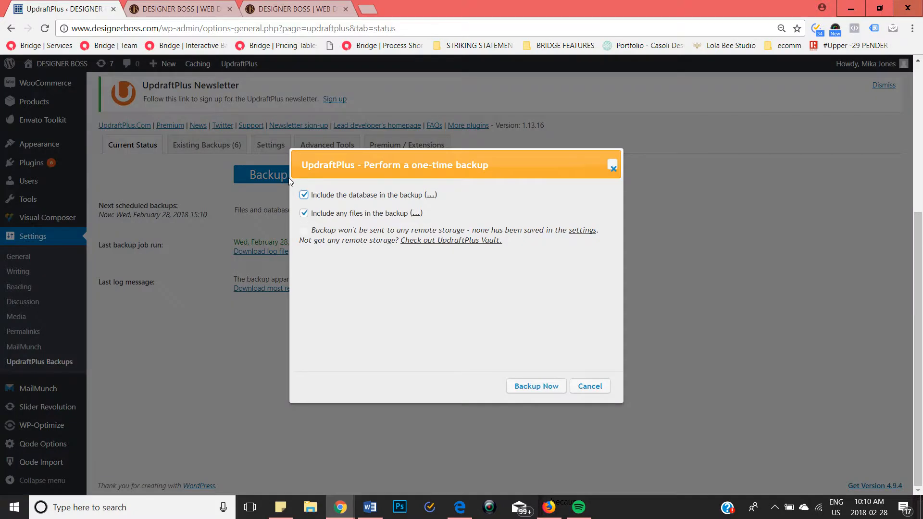
left_click(544, 389)
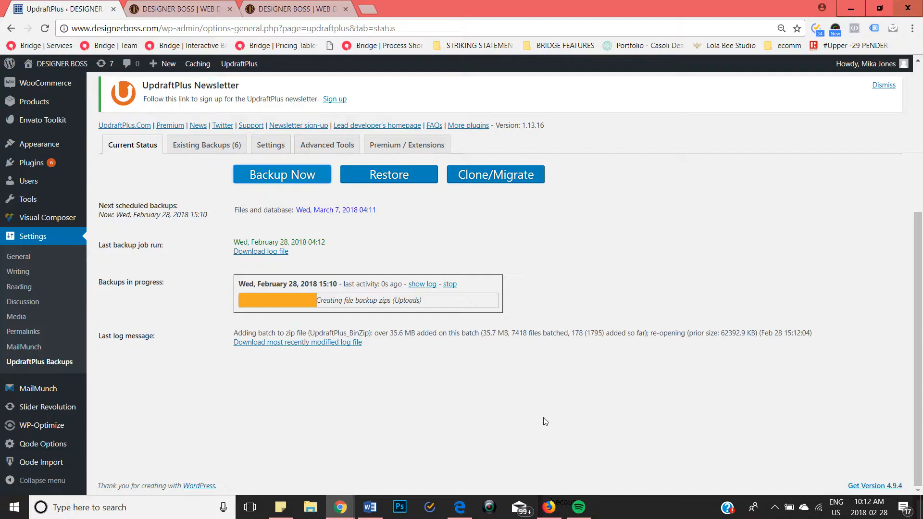
scroll(544, 422, "up", 2)
scroll(544, 422, "down", 2)
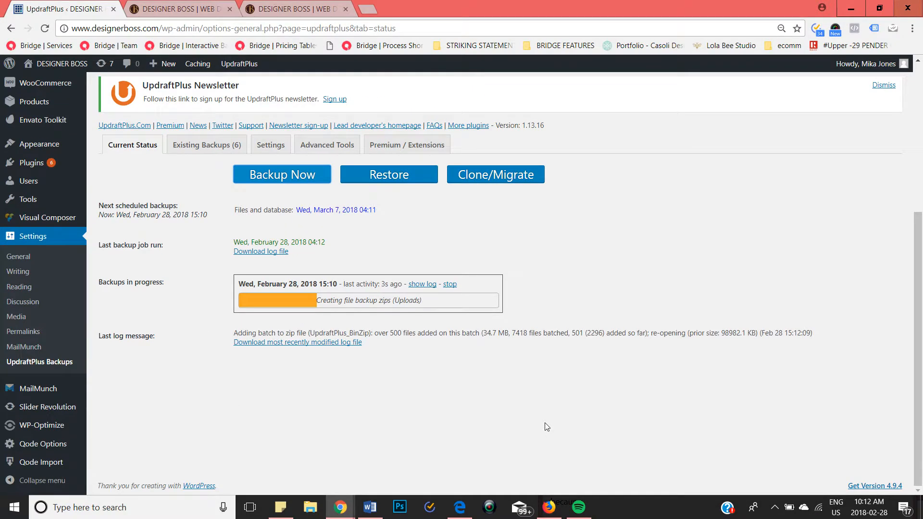
right_click(777, 511)
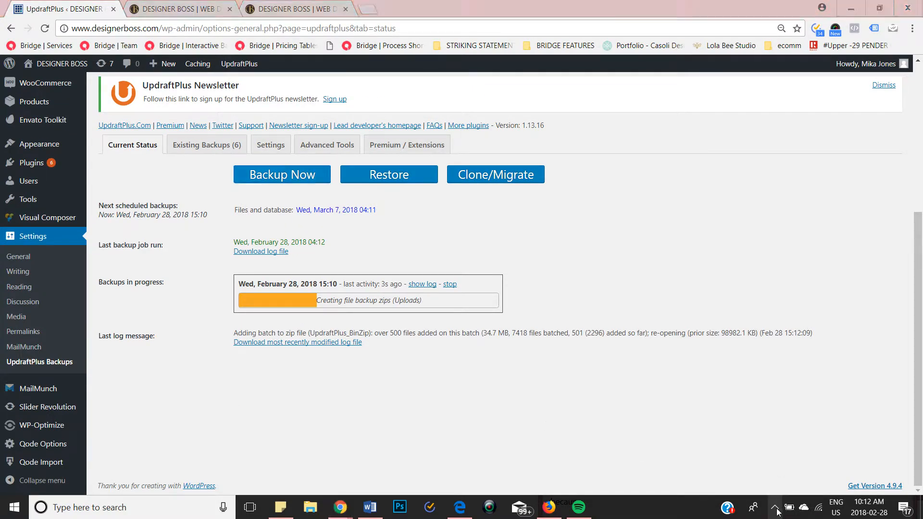
left_click(775, 508)
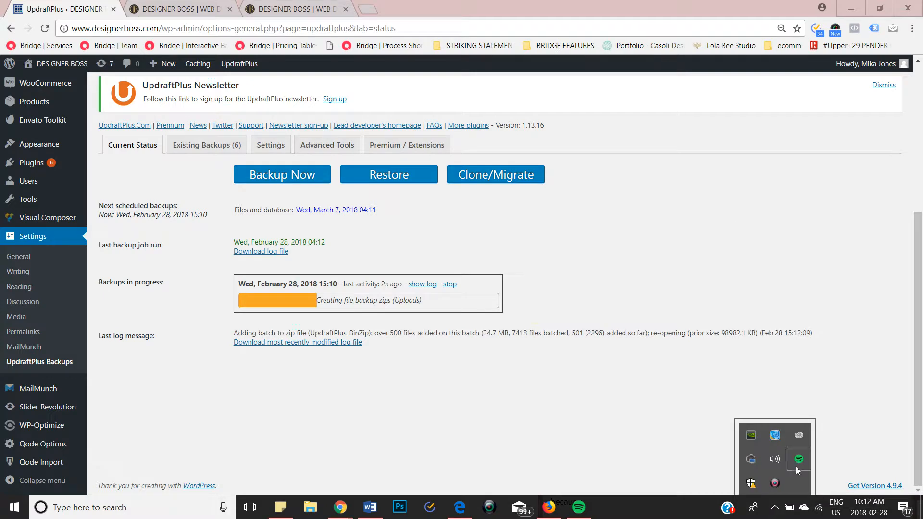
right_click(775, 485)
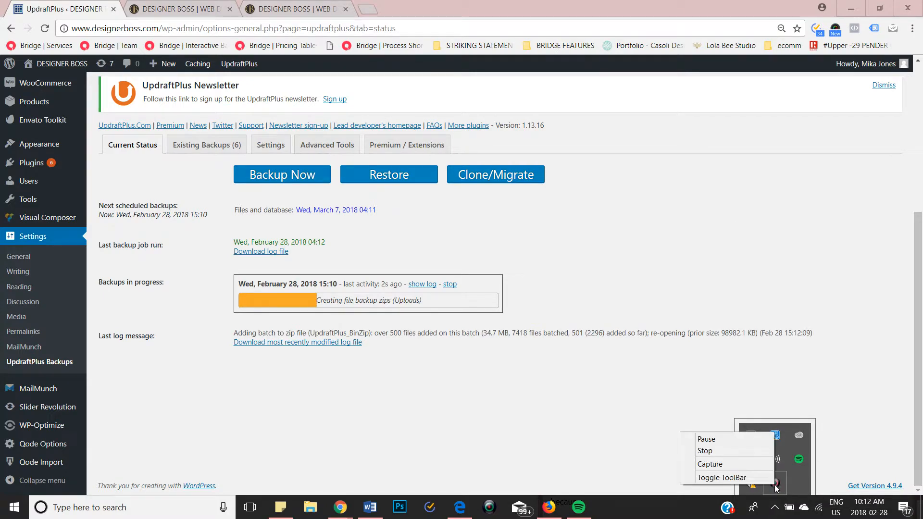
left_click(754, 447)
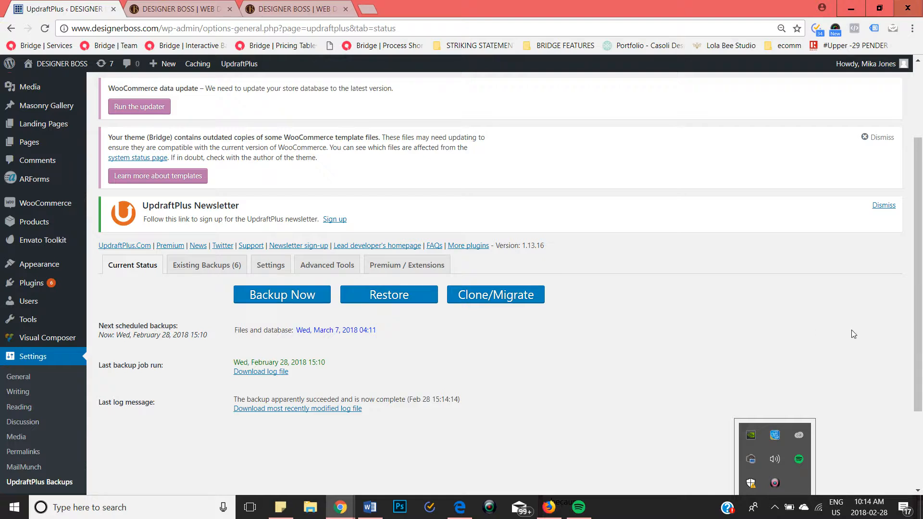
Step: Check the last backup job and the last log message in the UpdraftPlus current status
left_click_drag(919, 299, 908, 373)
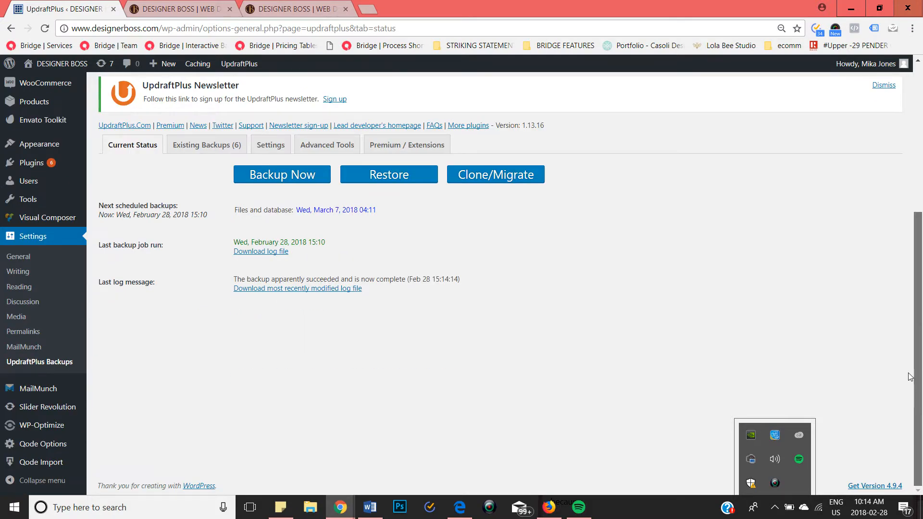
scroll(910, 377, "up", 3)
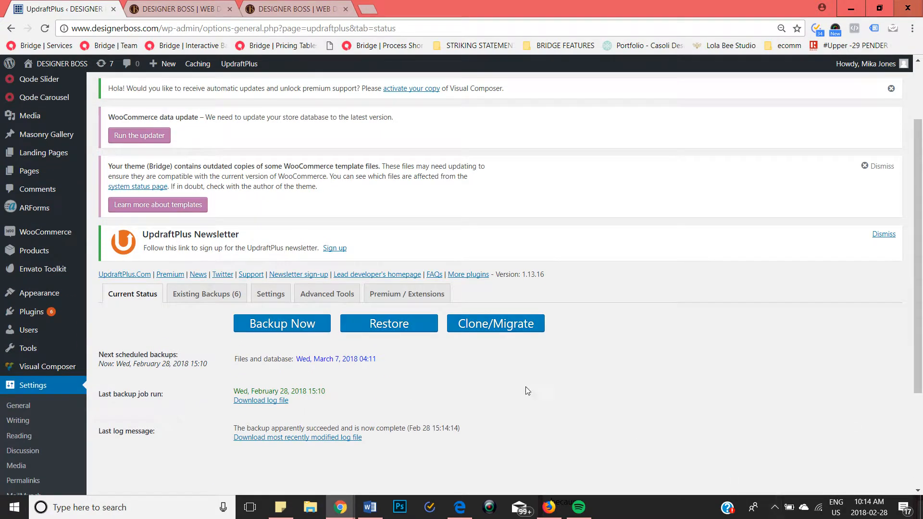
scroll(526, 390, "down", 3)
scroll(521, 391, "up", 4)
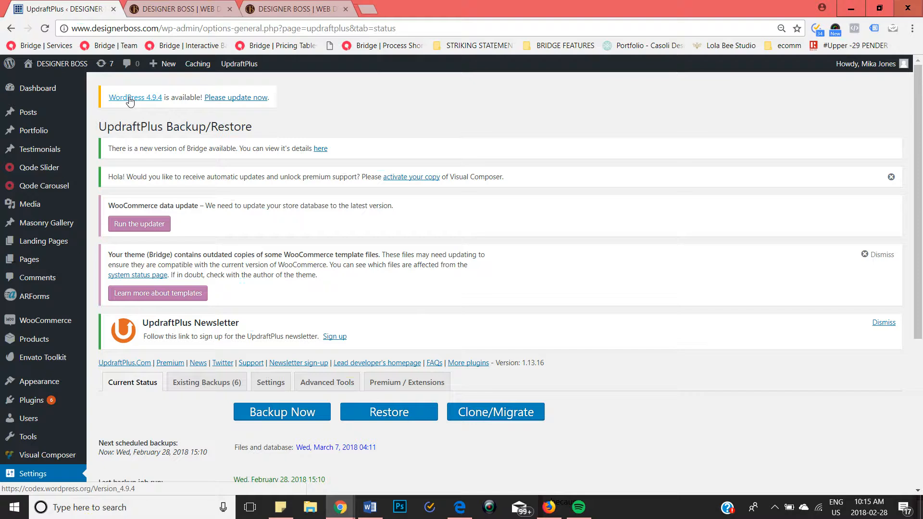
Step: Open the WordPress updates page and review the available core and plugin updates
left_click(242, 99)
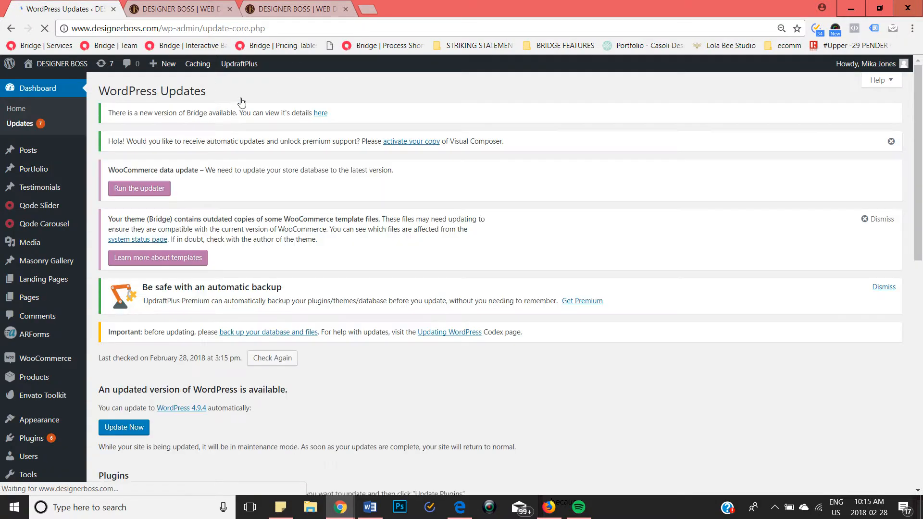
scroll(242, 103, "down", 4)
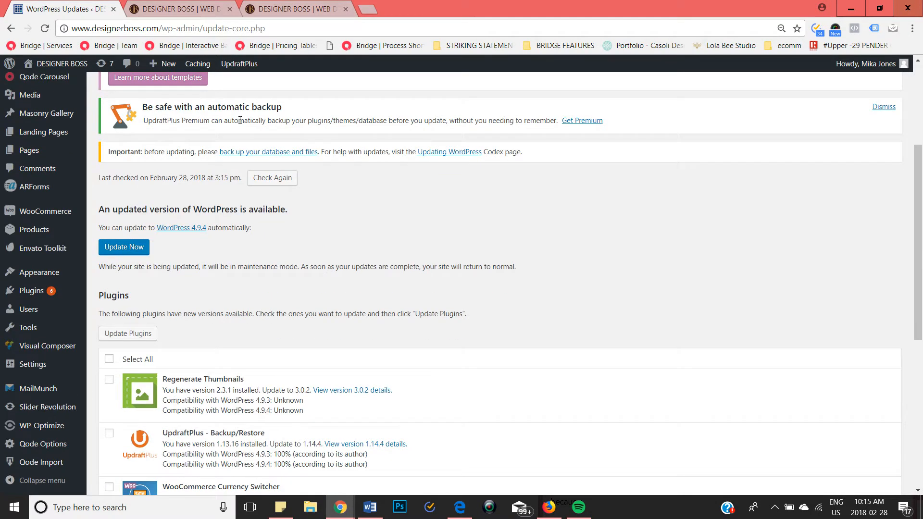
scroll(240, 122, "up", 4)
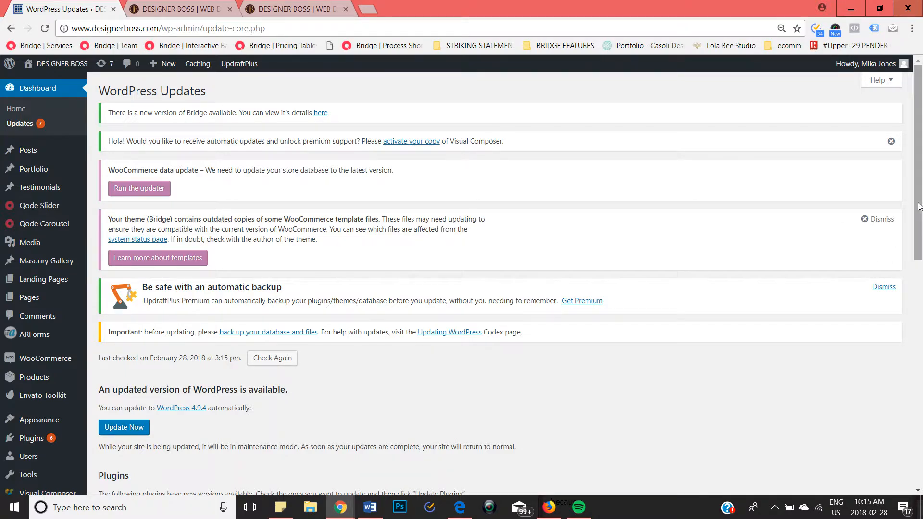
scroll(919, 249, "down", 2)
scroll(920, 249, "down", 2)
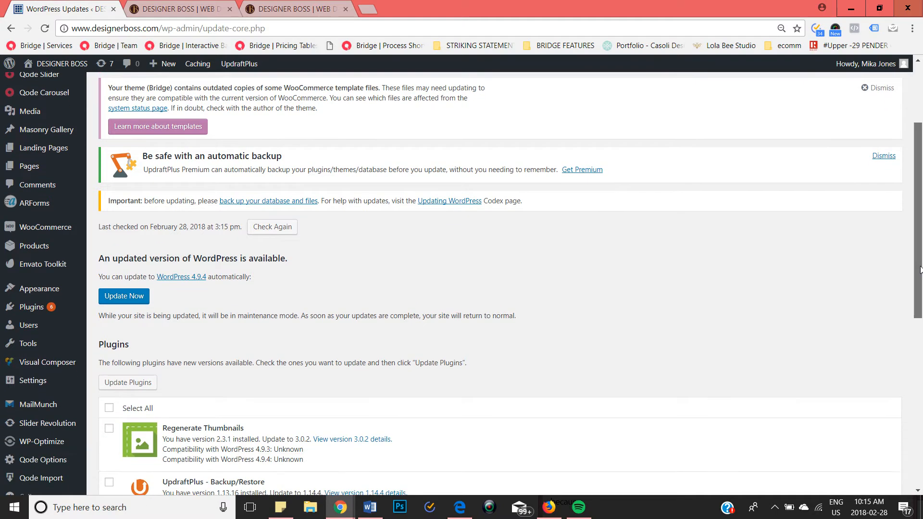
Step: Start the automatic update of the WordPress core to version 4.9.4
left_click_drag(115, 205, 286, 202)
left_click(291, 202)
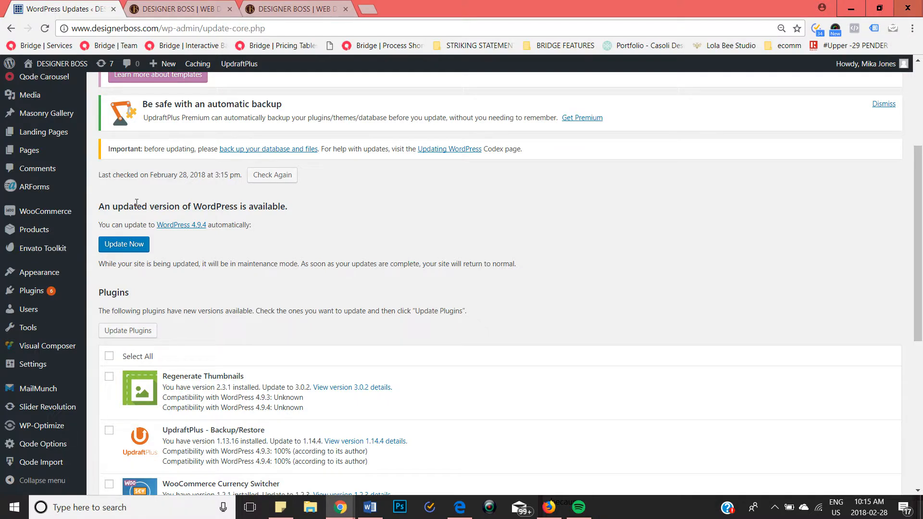
left_click_drag(99, 206, 287, 203)
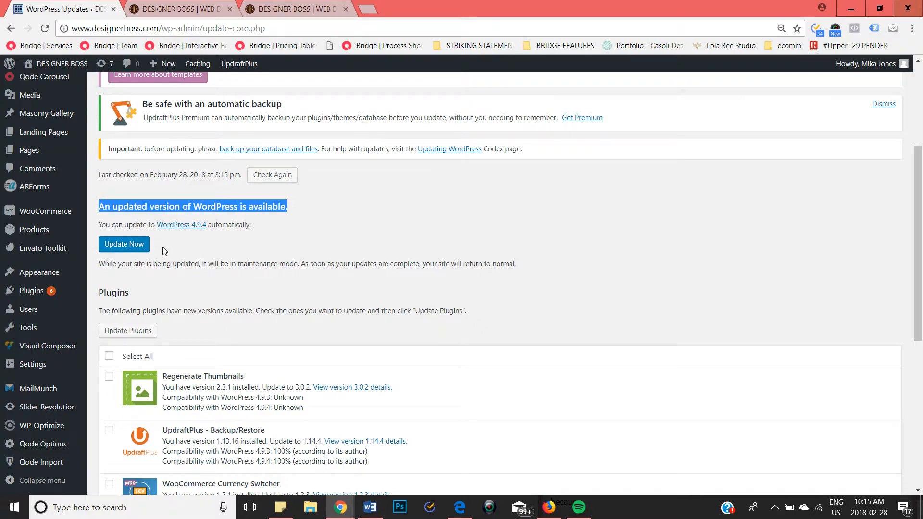
left_click(132, 248)
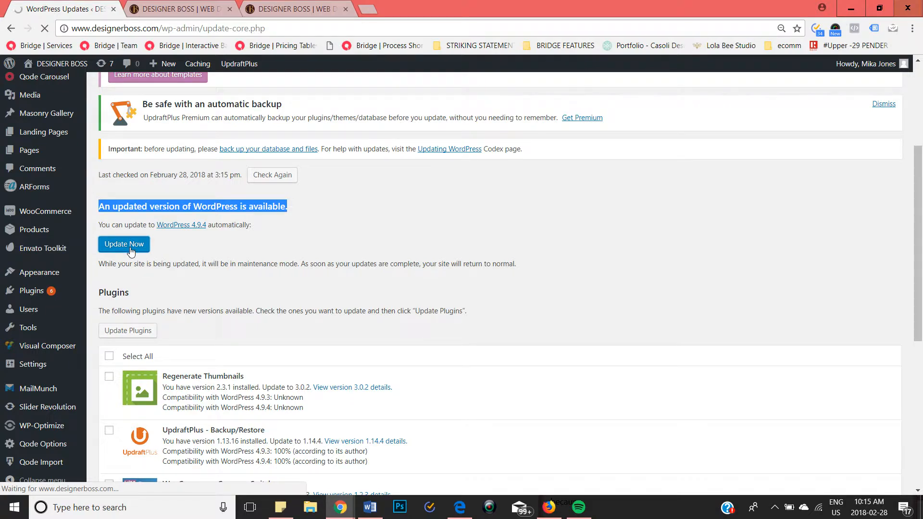
left_click(321, 215)
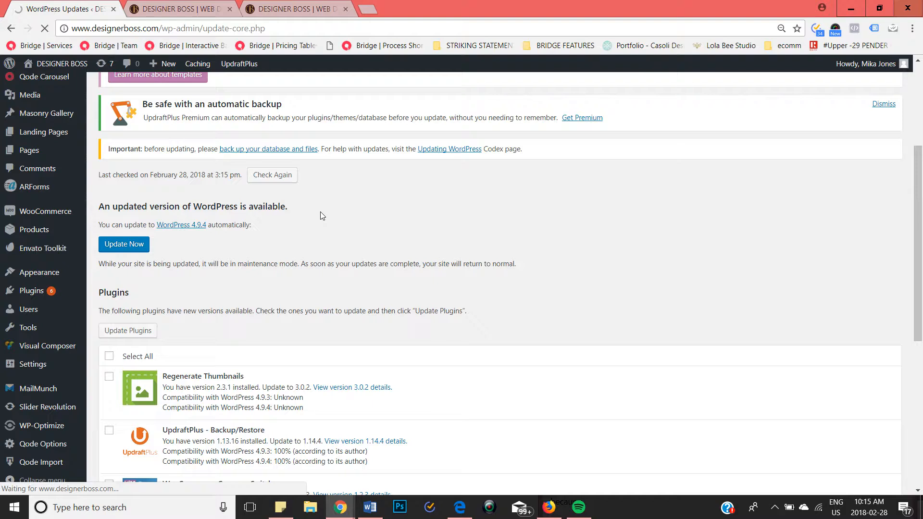
scroll(301, 273, "up", 3)
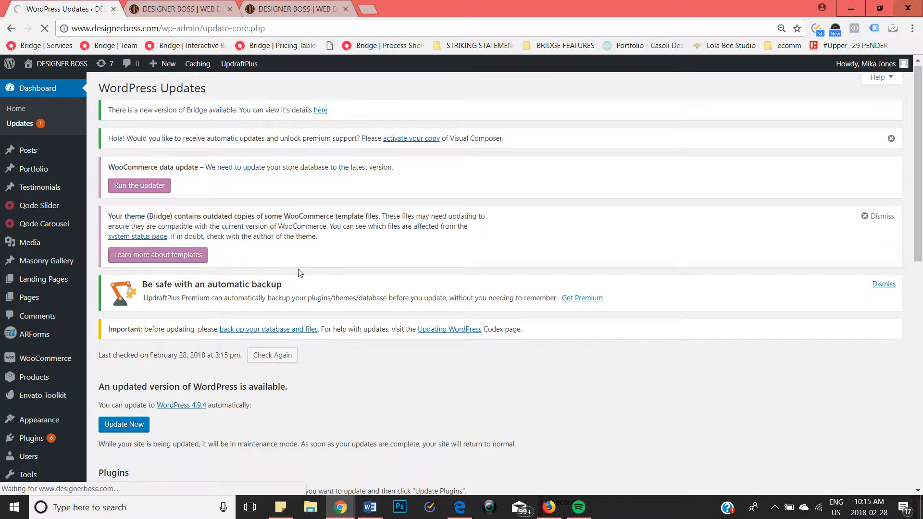
scroll(300, 273, "down", 1)
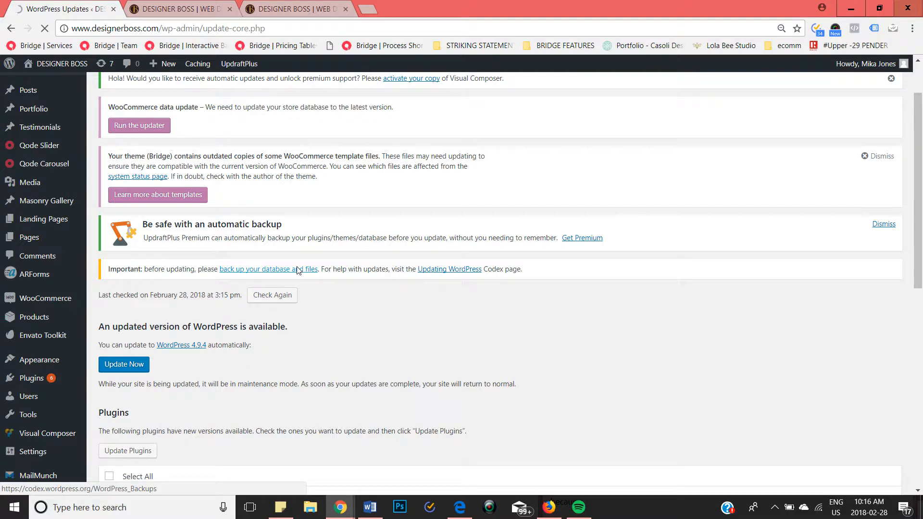
scroll(770, 398, "down", 2)
scroll(770, 398, "down", 1)
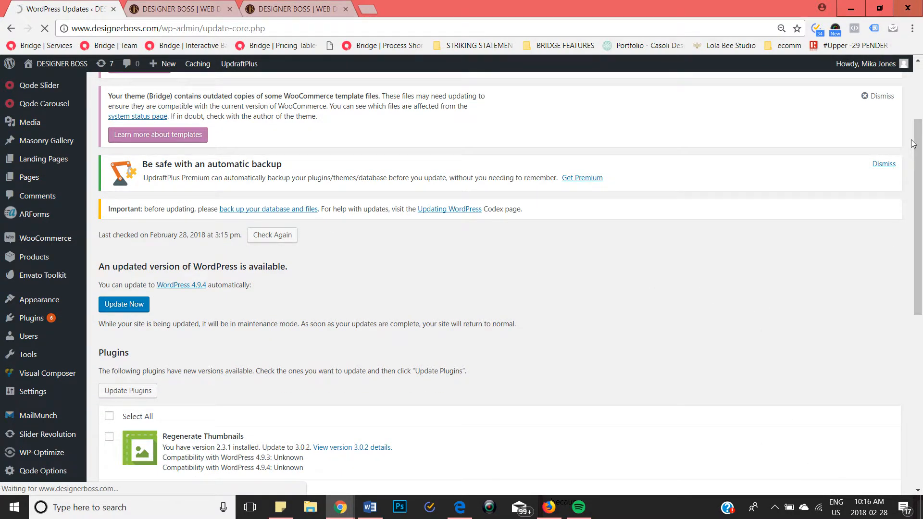
left_click_drag(920, 154, 915, 280)
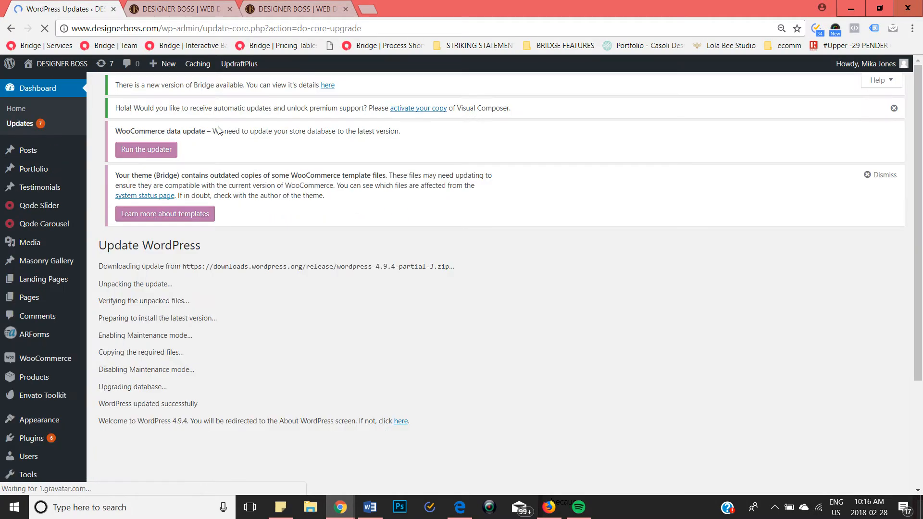
Step: Look through the WordPress 4.9.4 release information and return to the list of available updates
scroll(458, 218, "down", 3)
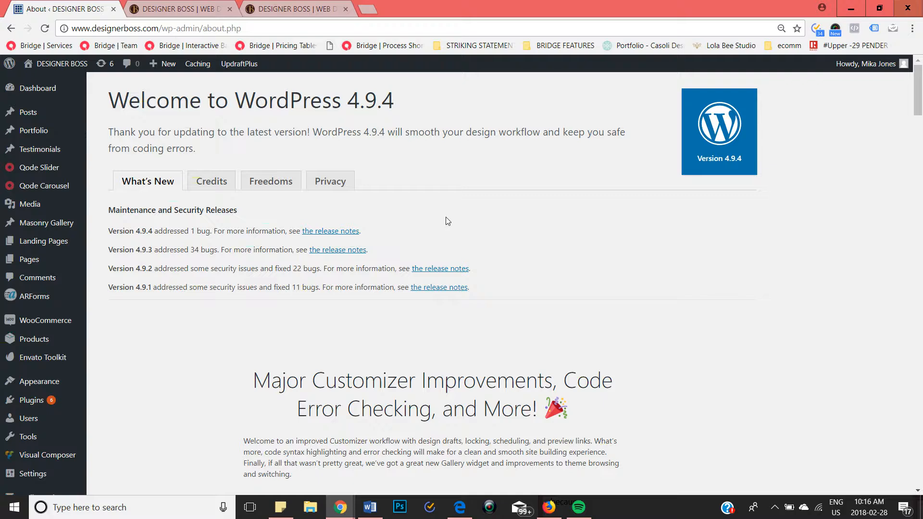
scroll(448, 220, "down", 15)
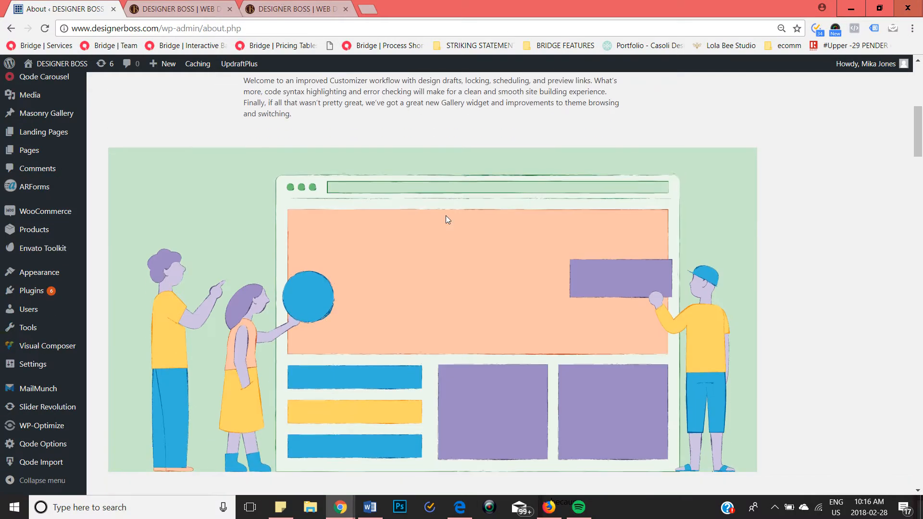
scroll(445, 218, "up", 15)
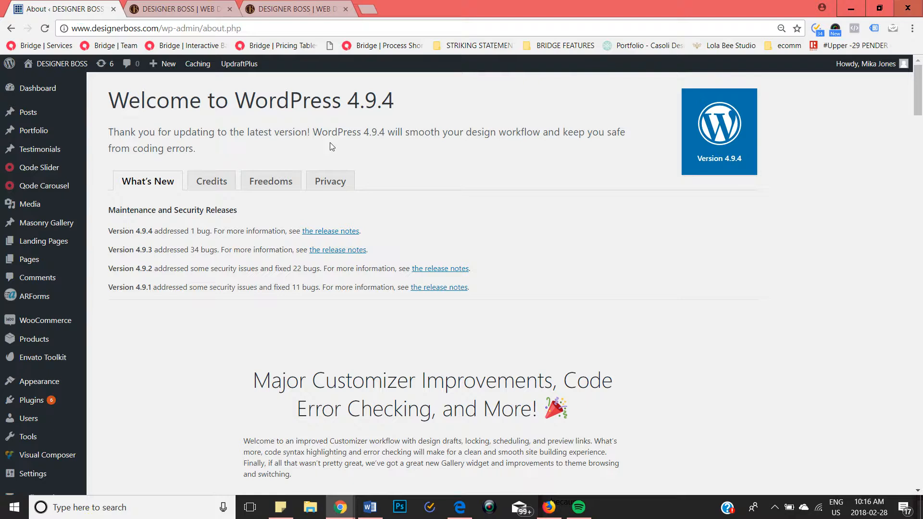
left_click(108, 68)
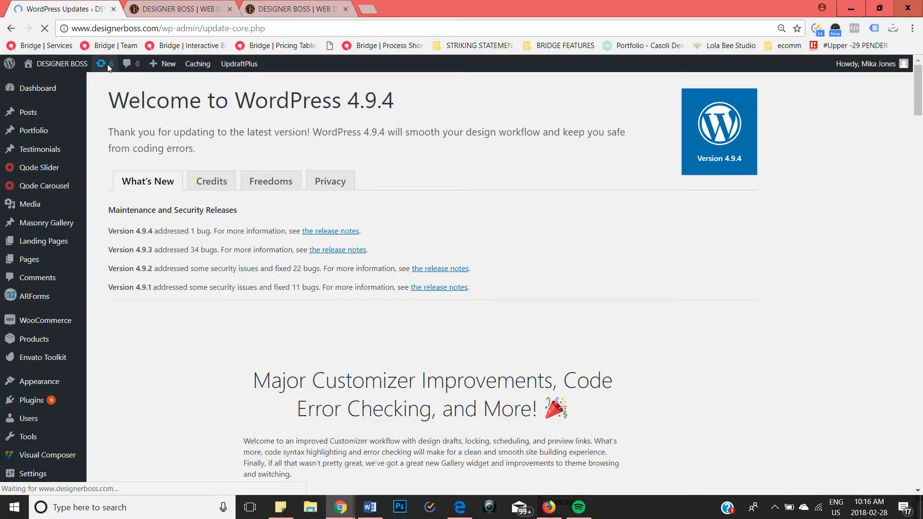
Step: Select all plugins with available updates and start updating them
scroll(148, 171, "down", 8)
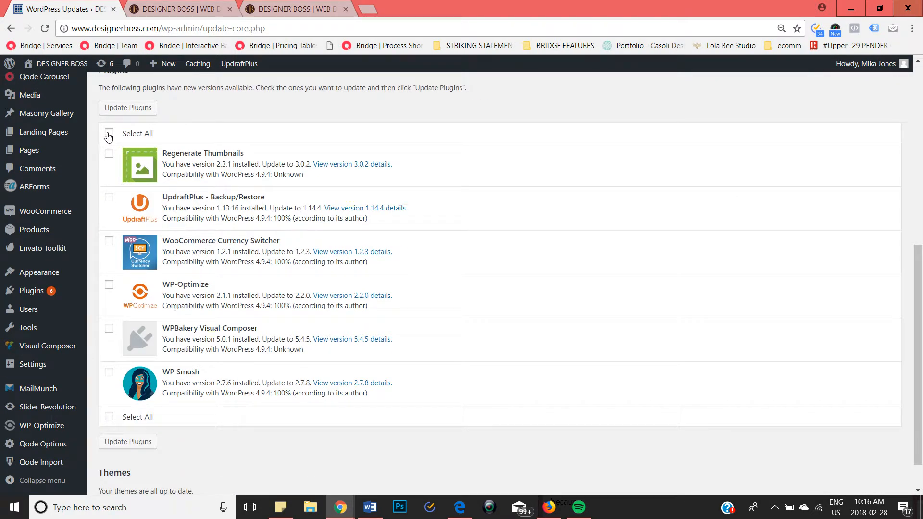
left_click(108, 135)
left_click(127, 108)
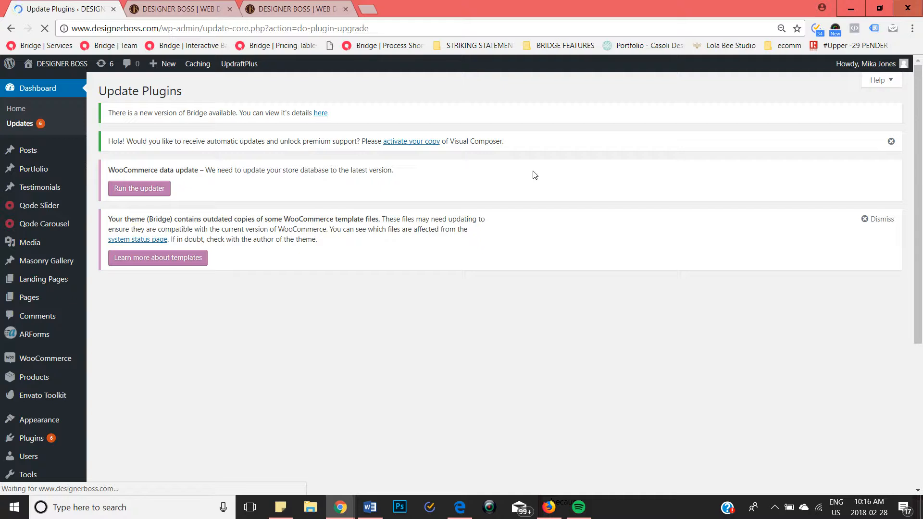
Step: Review the update result of each plugin, especially the entry for WPBakery Visual Composer
scroll(534, 174, "down", 3)
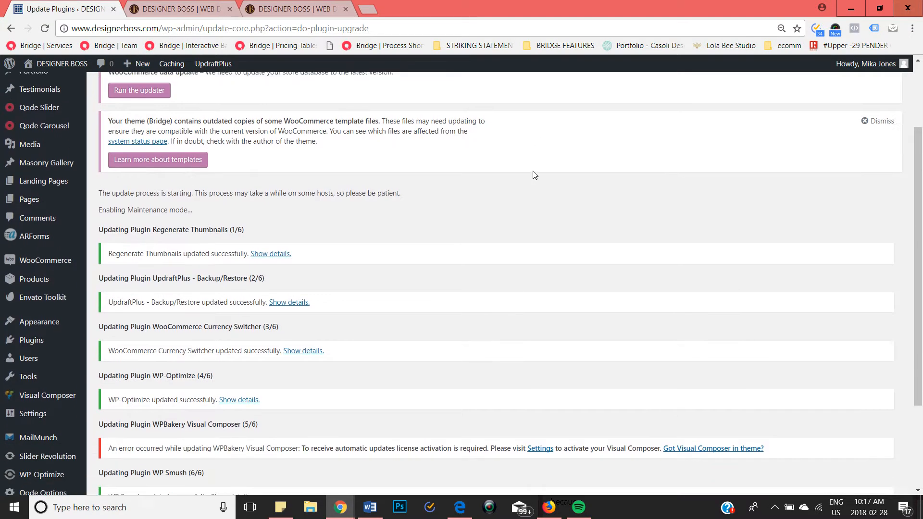
scroll(534, 175, "down", 2)
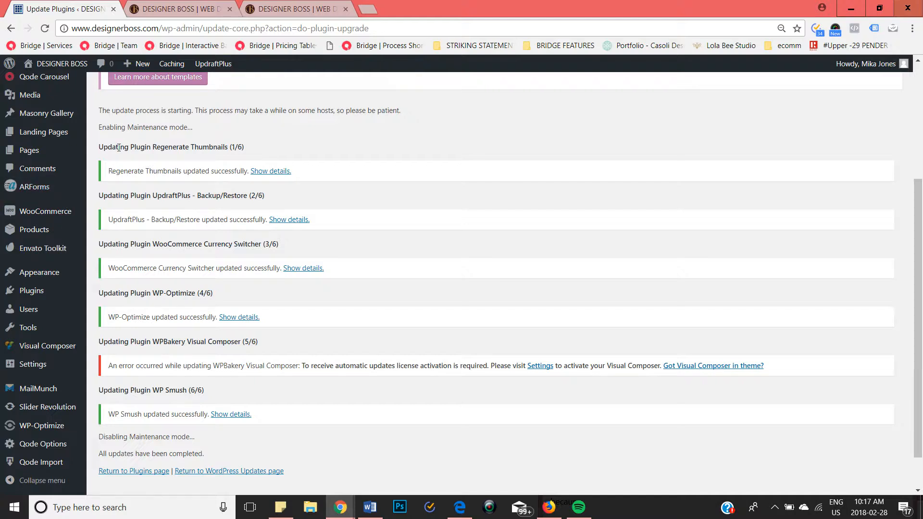
scroll(179, 291, "down", 1)
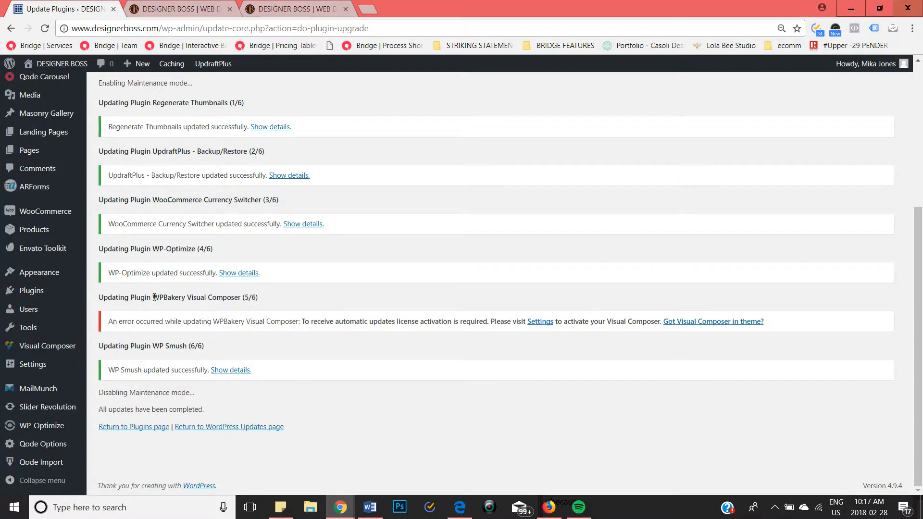
left_click_drag(154, 297, 249, 302)
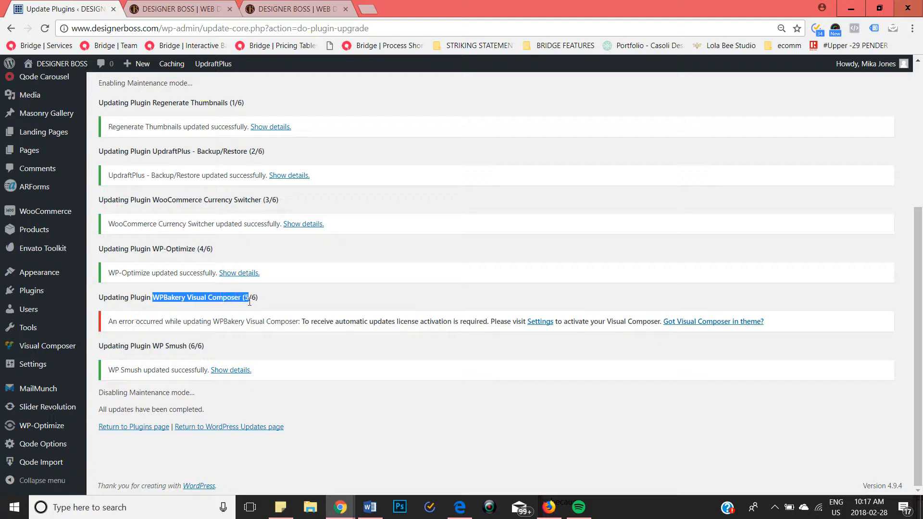
triple_click(197, 298)
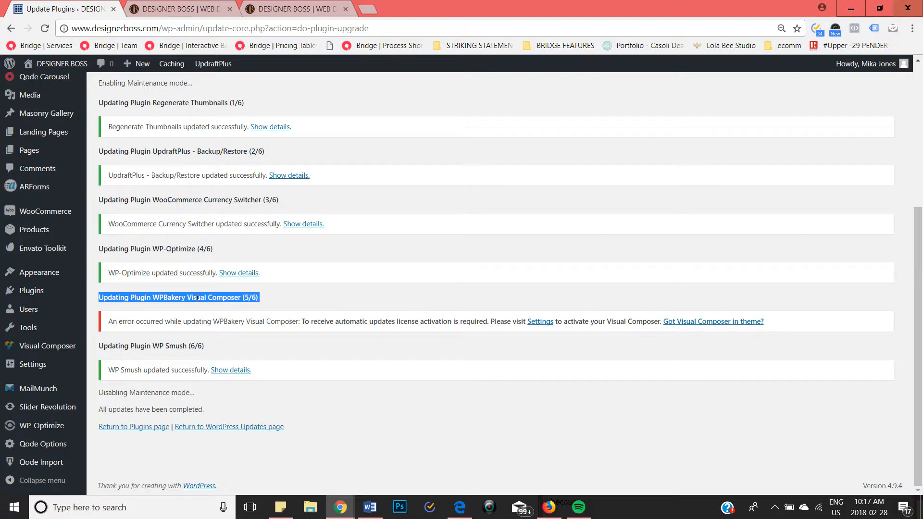
left_click_drag(113, 321, 264, 321)
left_click_drag(153, 297, 256, 296)
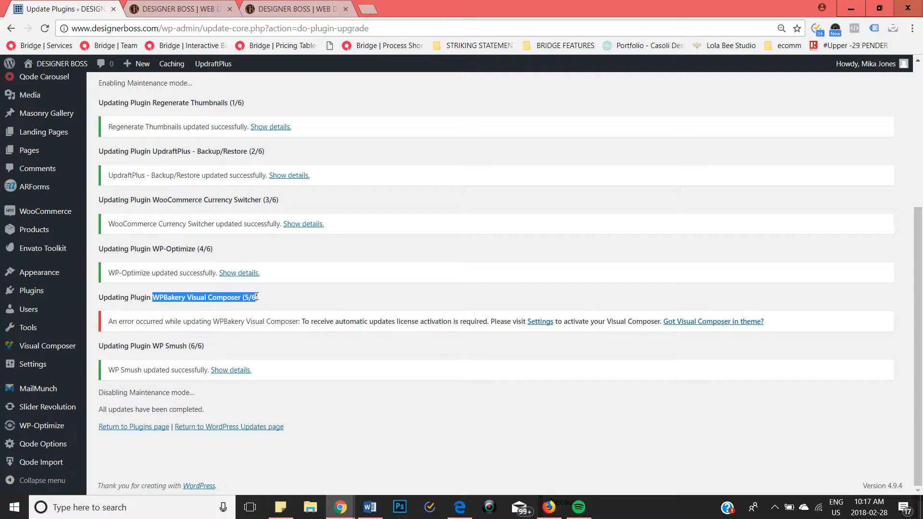
scroll(257, 298, "up", 1)
scroll(257, 301, "down", 1)
scroll(257, 300, "up", 5)
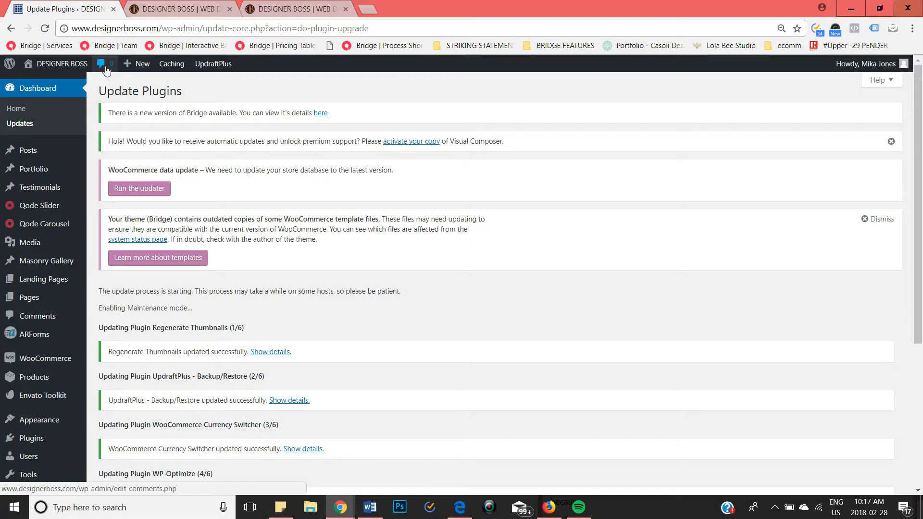
scroll(136, 310, "down", 1)
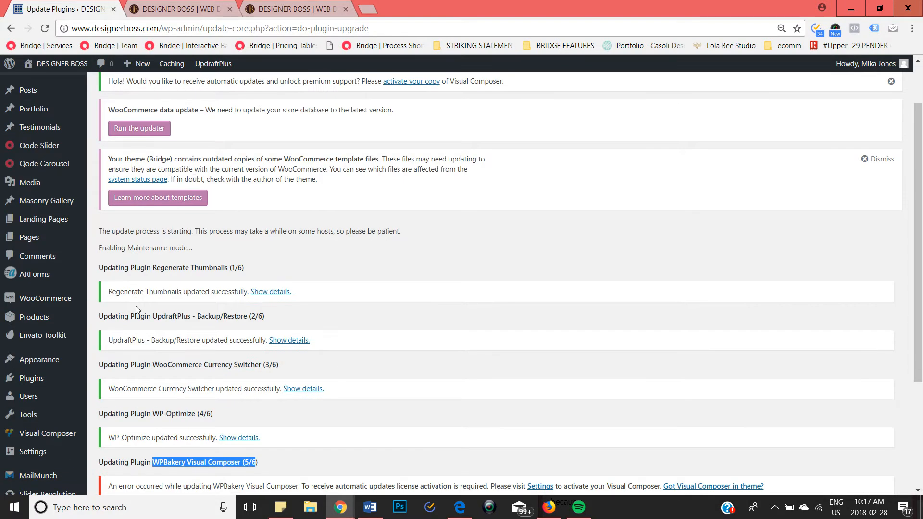
scroll(136, 309, "down", 1)
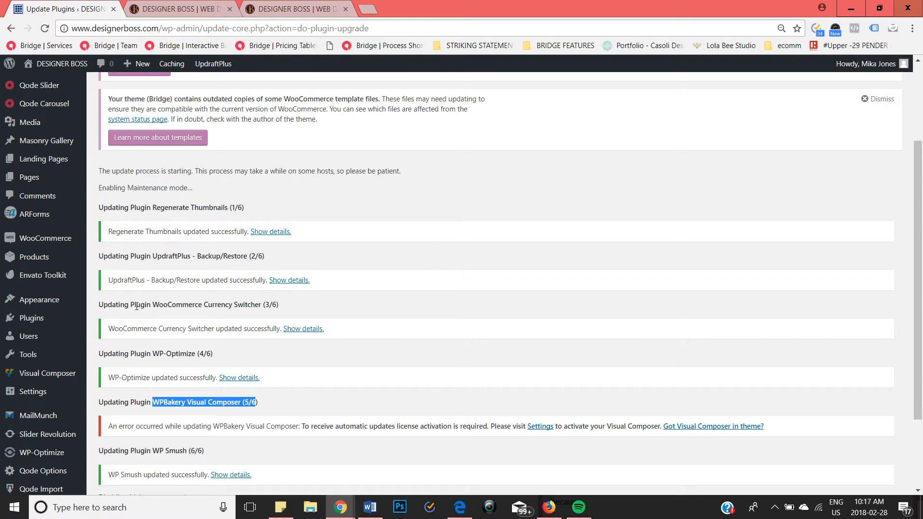
scroll(135, 306, "up", 2)
scroll(136, 306, "down", 2)
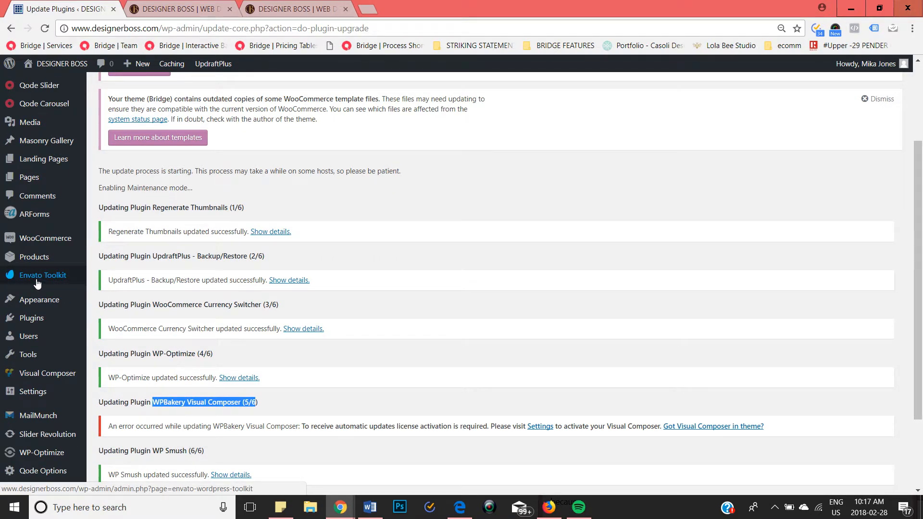
Step: Open the Envato Toolkit and display its list of themes
scroll(243, 152, "up", 2)
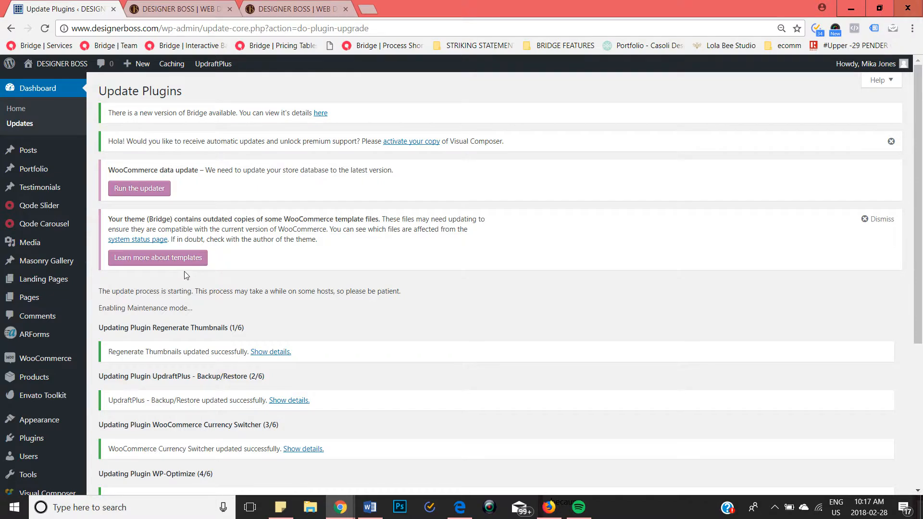
scroll(69, 362, "down", 2)
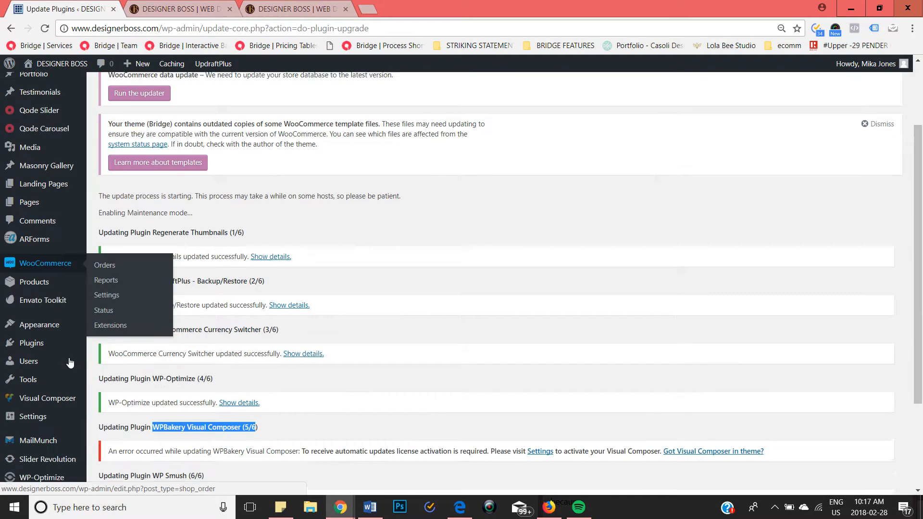
scroll(69, 361, "down", 1)
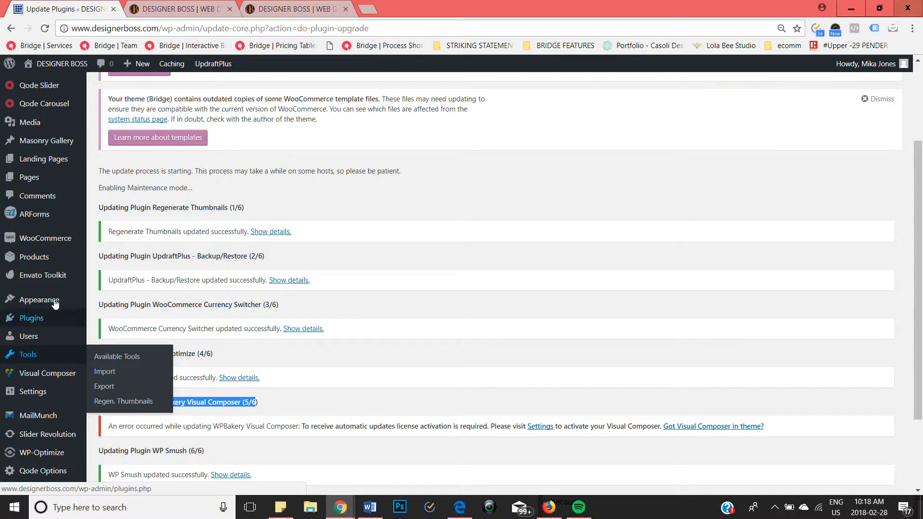
left_click(54, 275)
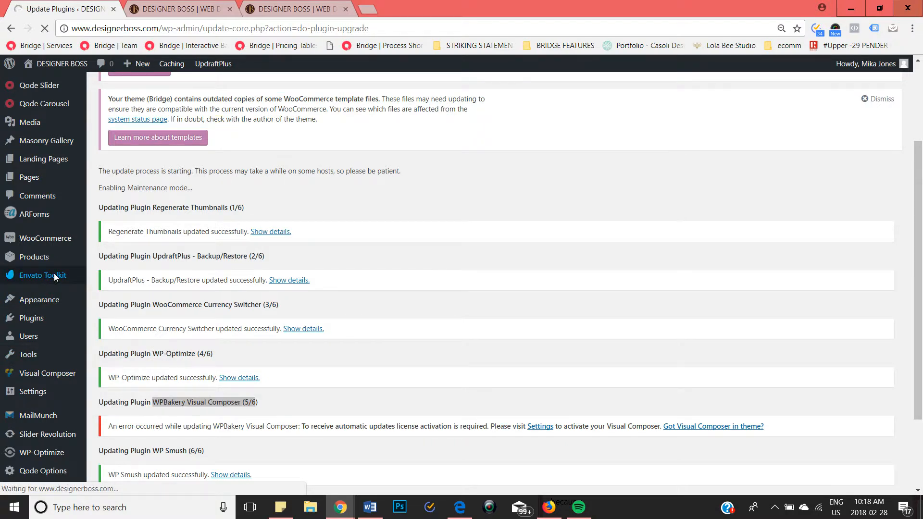
left_click(54, 275)
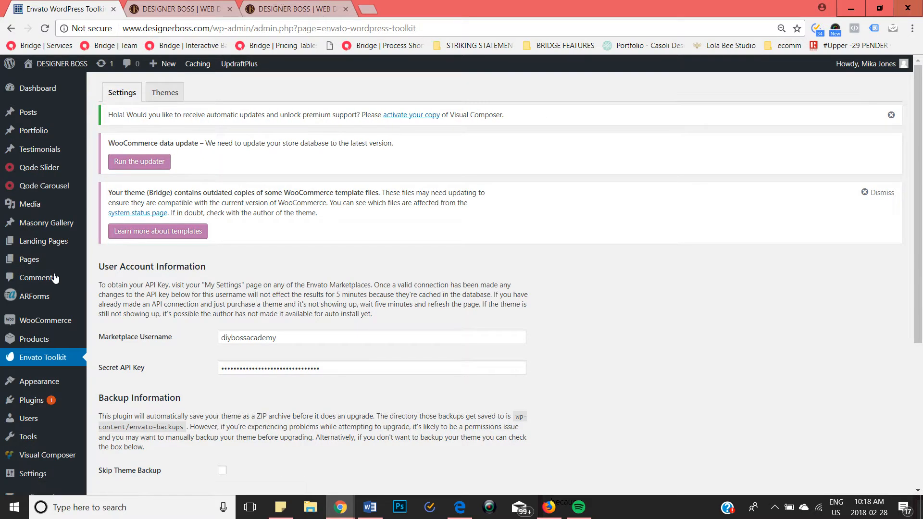
left_click(164, 98)
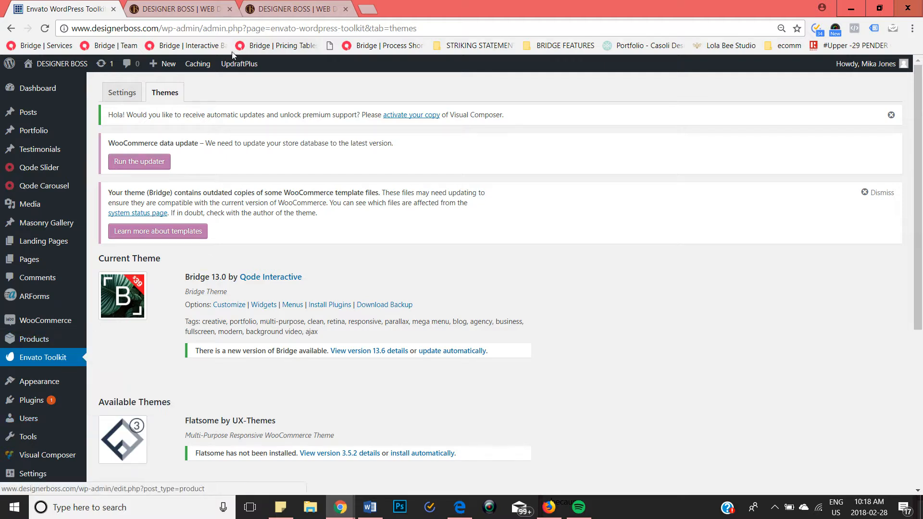
Step: Update the Bridge theme automatically to version 13.6, accepting the loss of customizations, and check the update result
left_click(468, 354)
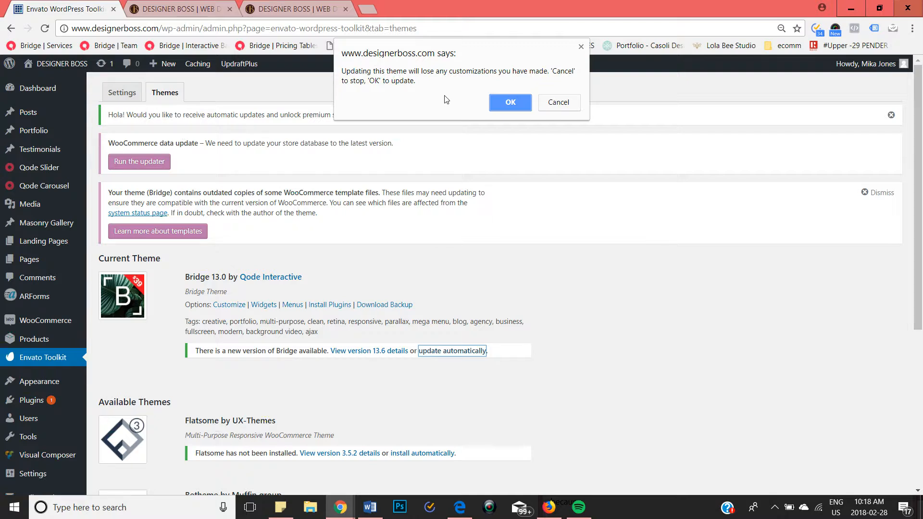
left_click(510, 102)
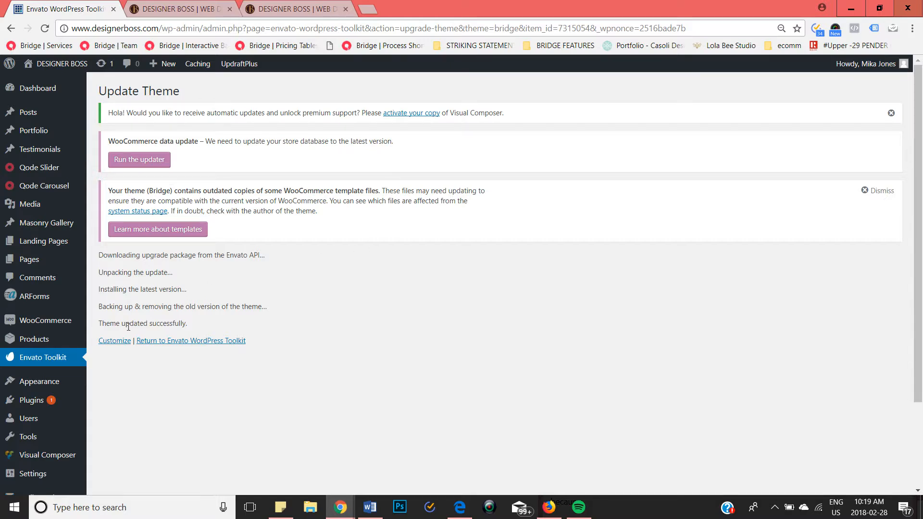
left_click_drag(104, 328, 203, 315)
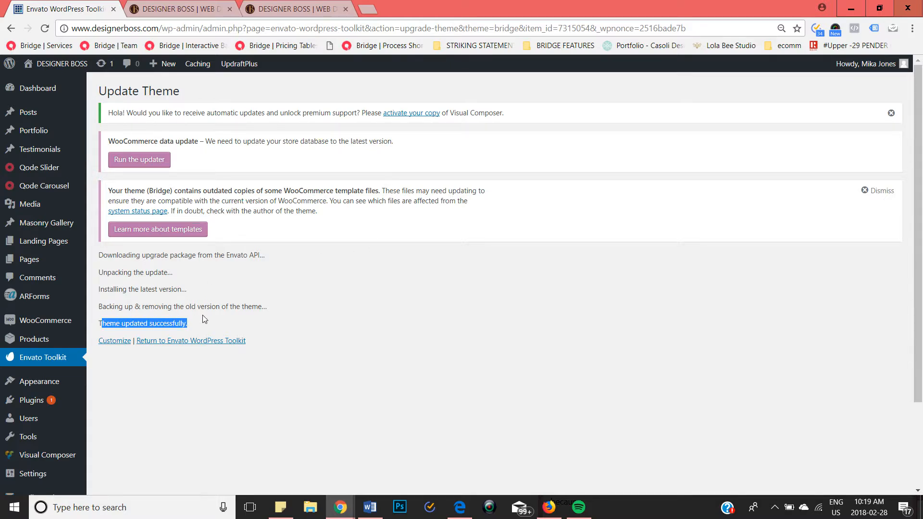
left_click(203, 315)
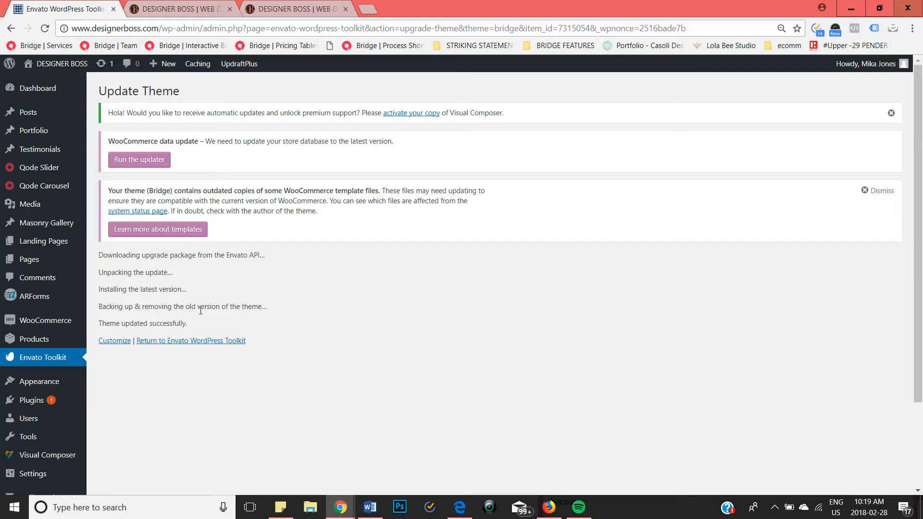
Step: Check the WordPress updates page for remaining plugin and theme updates
left_click(110, 68)
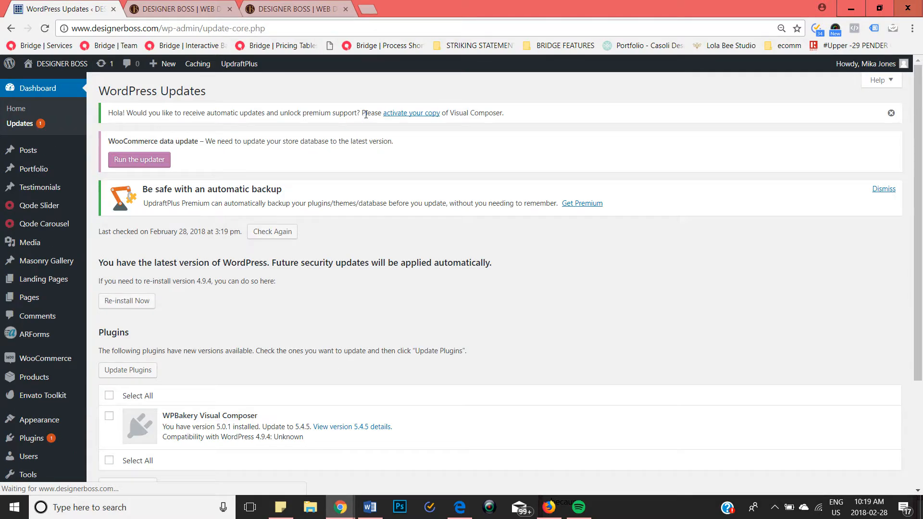
scroll(365, 114, "down", 3)
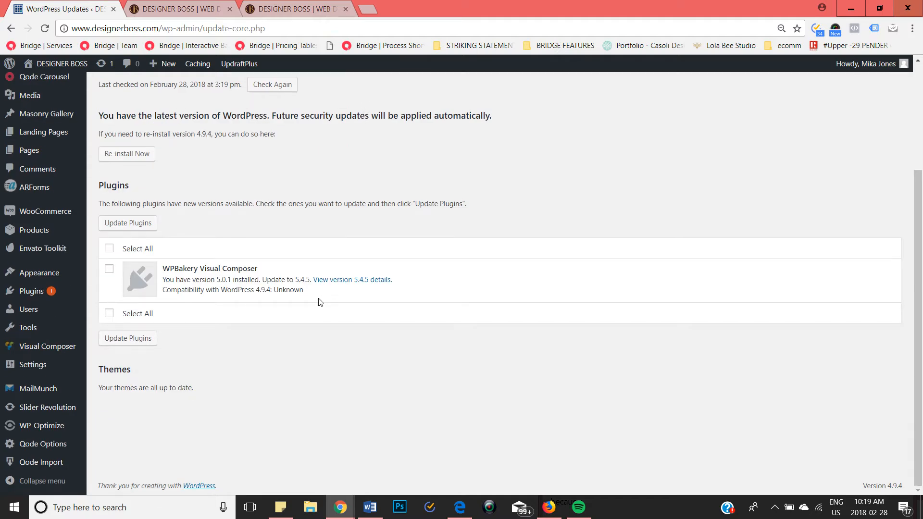
left_click_drag(318, 298, 165, 267)
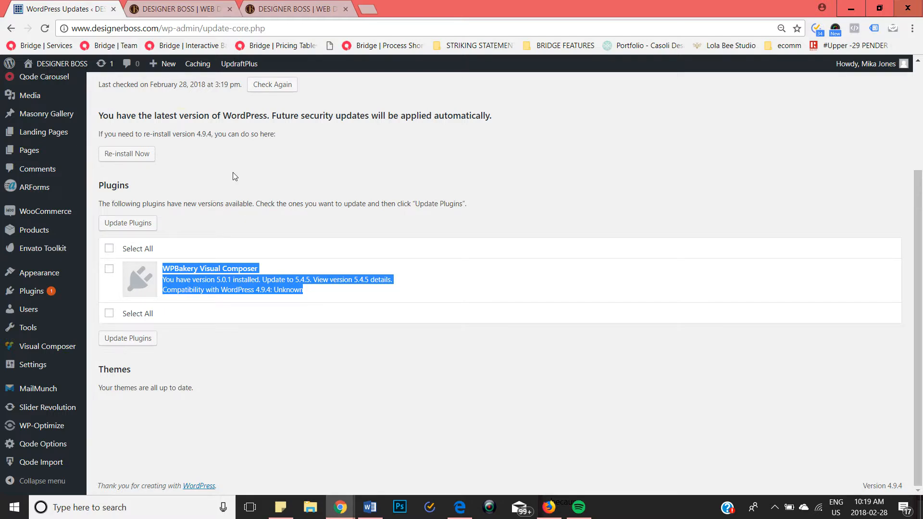
scroll(233, 180, "up", 3)
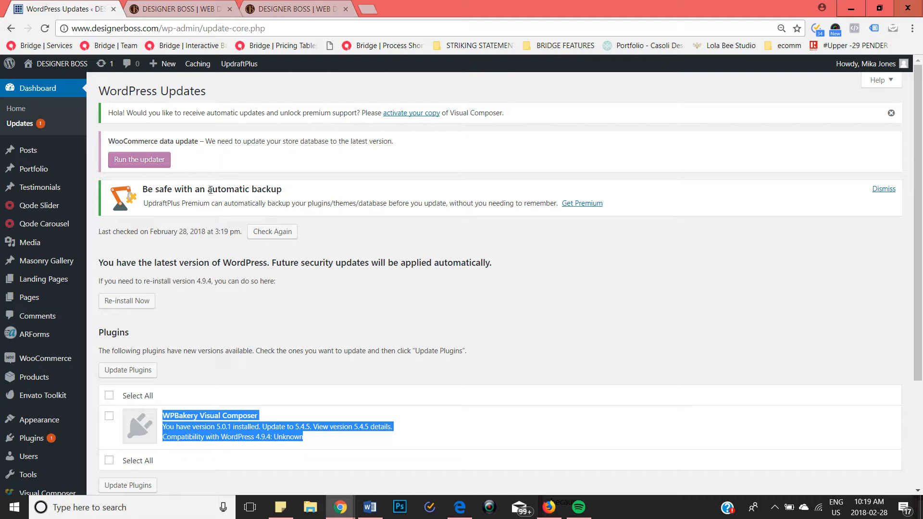
Step: Open the general Qode Options of the Bridge theme and save them without altering any setting
scroll(210, 193, "down", 1)
scroll(210, 193, "down", 2)
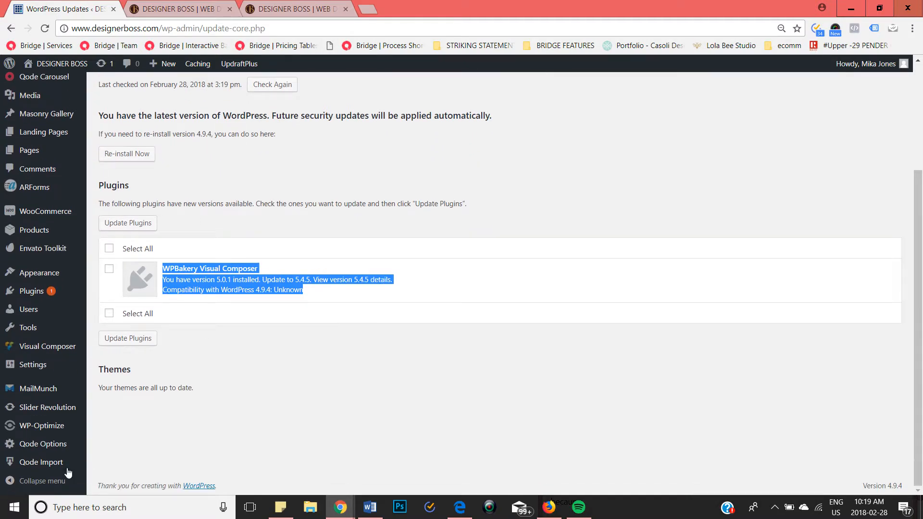
mouse_move(57, 446)
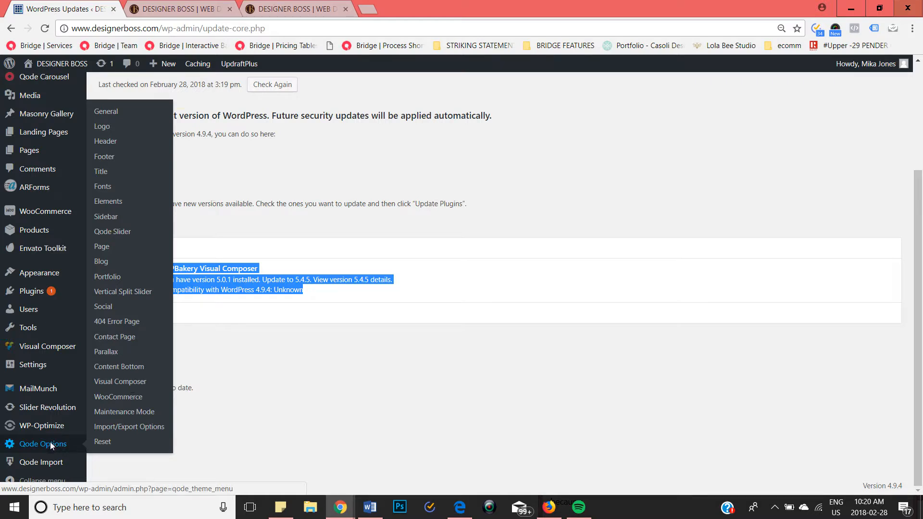
left_click(52, 445)
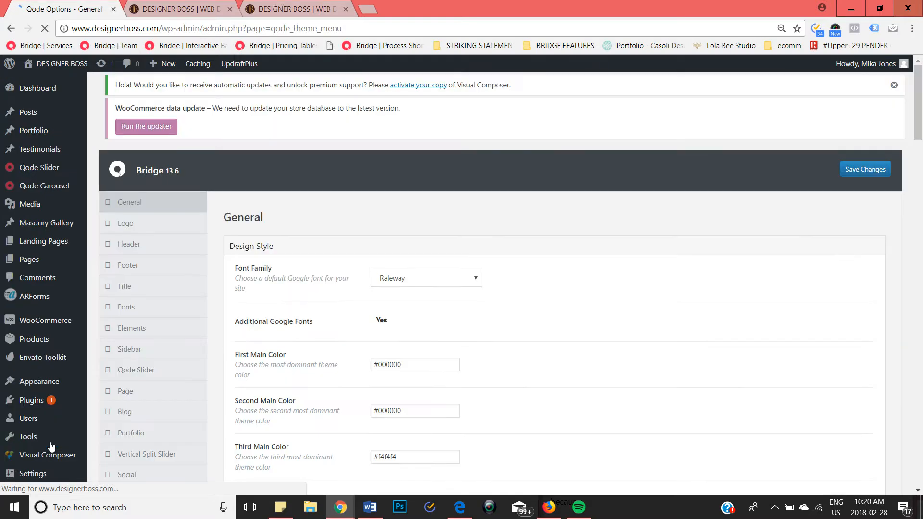
left_click(861, 174)
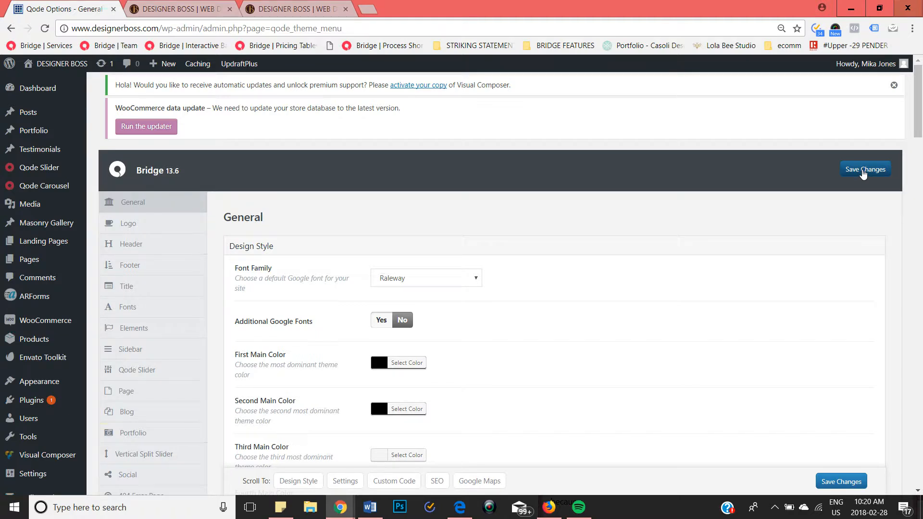
left_click(863, 174)
Step: Reload the live site's home page, inspect it, and open the Web Design page
left_click(162, 6)
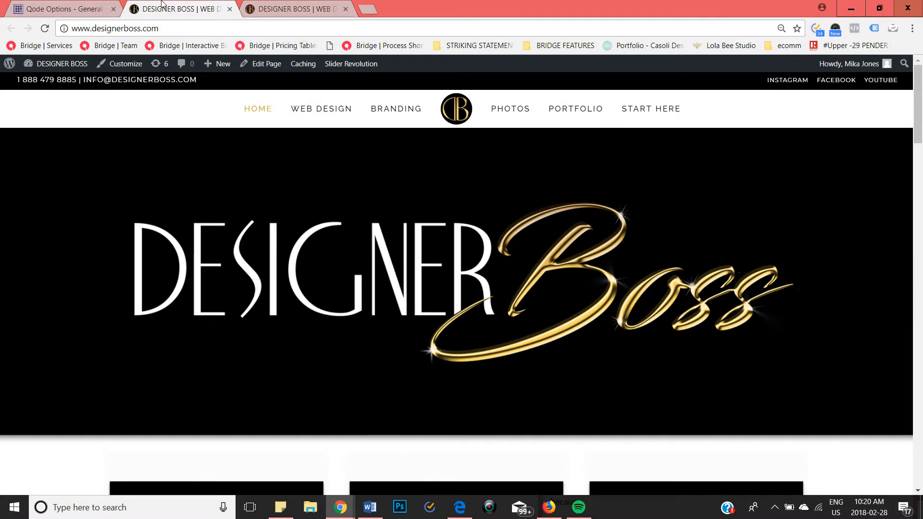
left_click(266, 26)
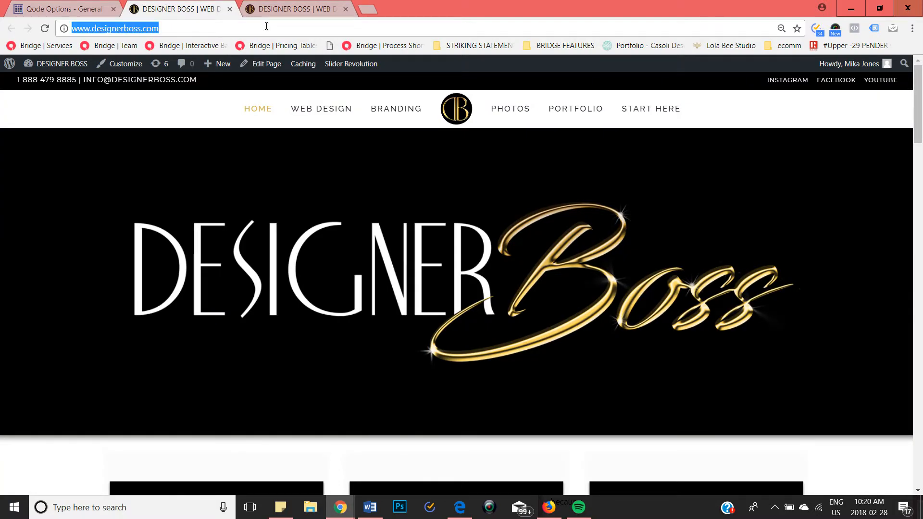
key("Return")
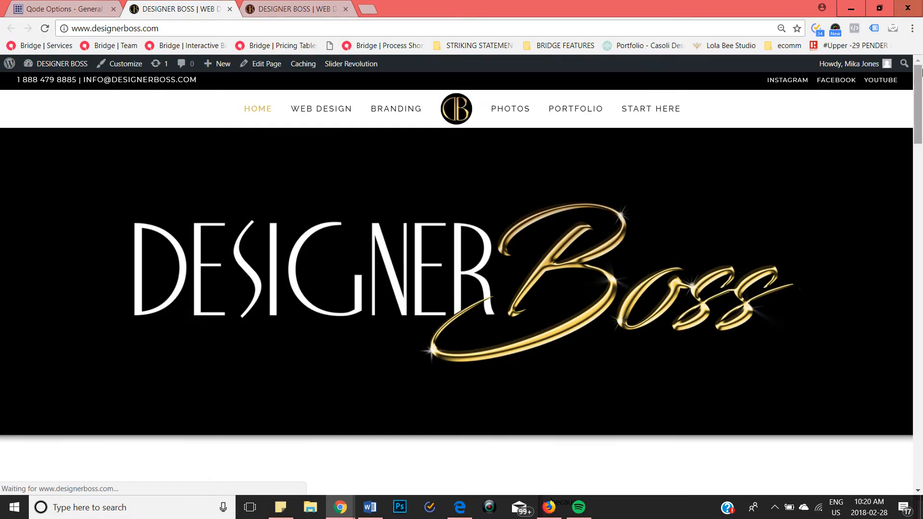
mouse_move(919, 86)
left_mouse_down()
mouse_move(919, 410)
mouse_move(919, 70)
left_mouse_up()
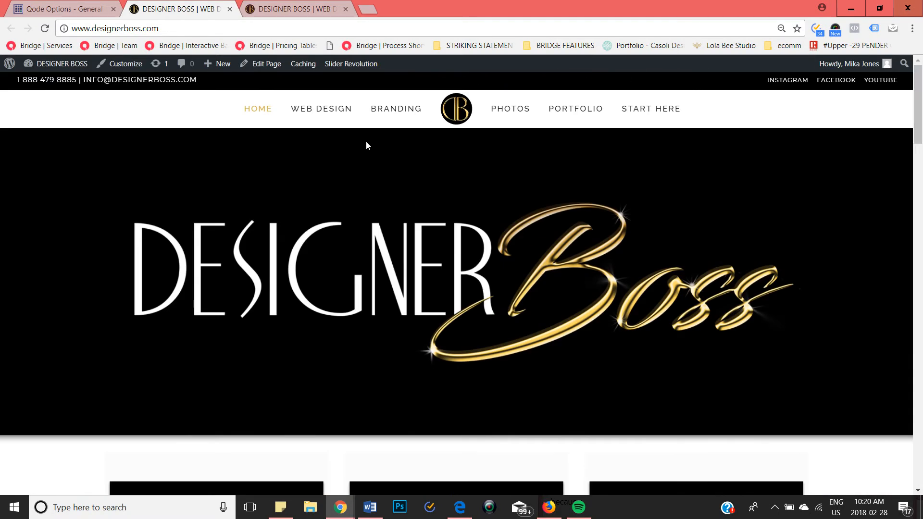
left_click(344, 109)
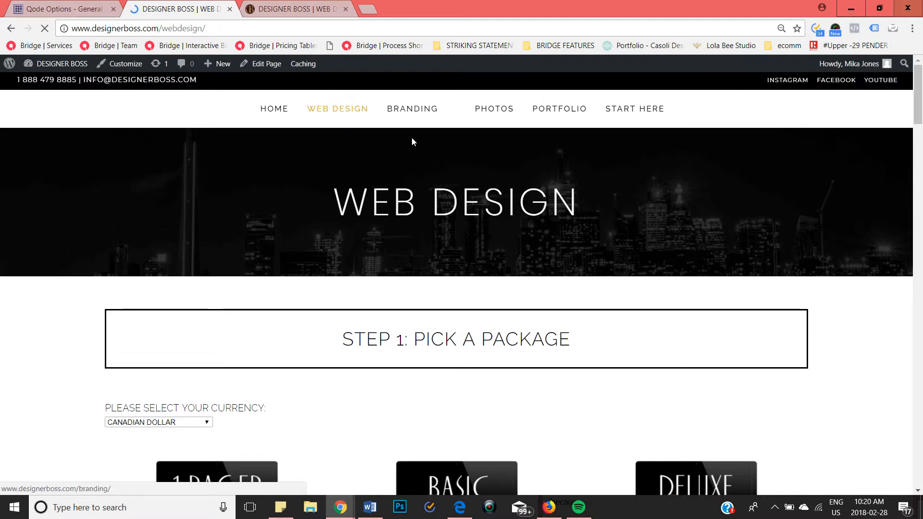
Step: Examine the live Web Design page's packages, add-ons and consultation section to check the layout after the theme update
scroll(418, 192, "down", 10)
scroll(419, 191, "down", 15)
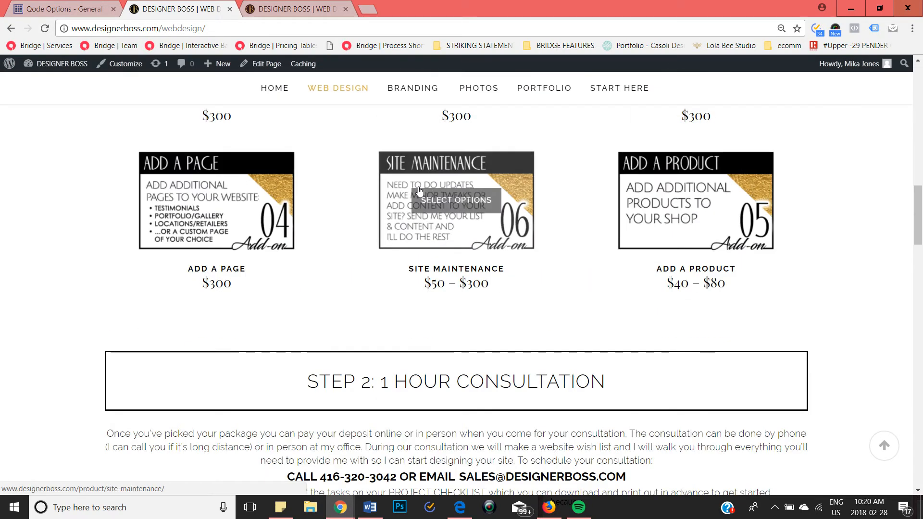
scroll(447, 237, "up", 20)
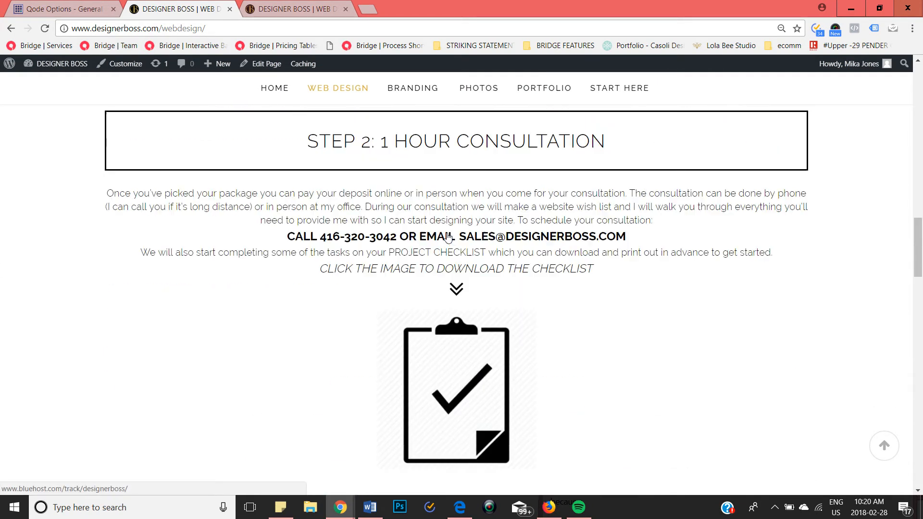
scroll(448, 237, "up", 3)
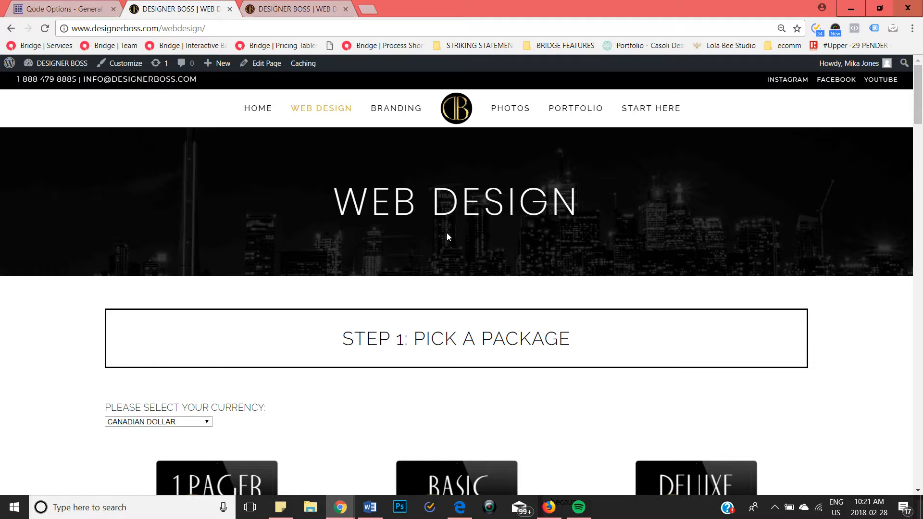
Step: Return to the WordPress dashboard home and dismiss the Visual Composer activation notice
left_click(112, 4)
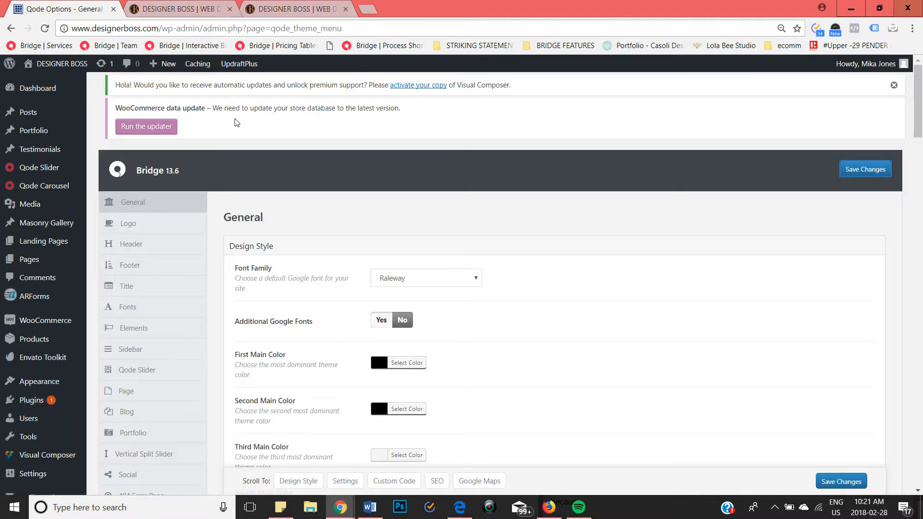
left_click(37, 91)
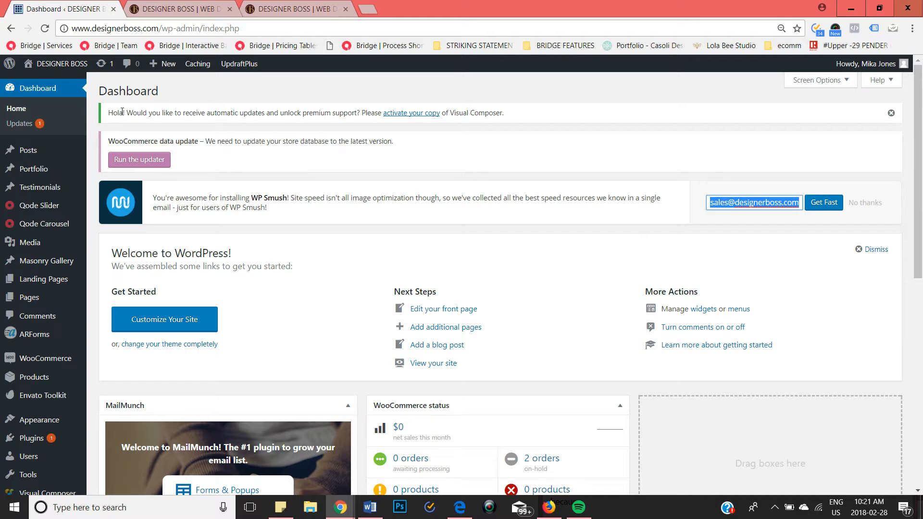
left_click_drag(117, 113, 535, 109)
left_click(536, 110)
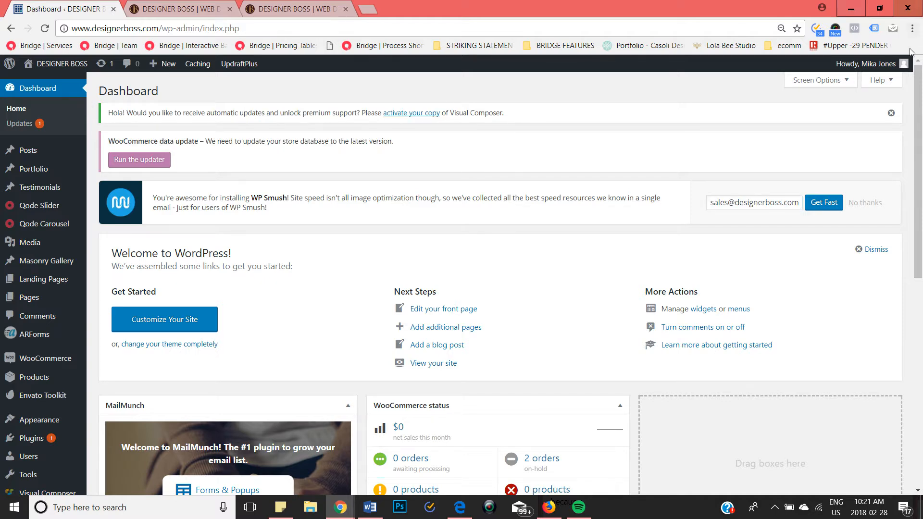
left_click(892, 115)
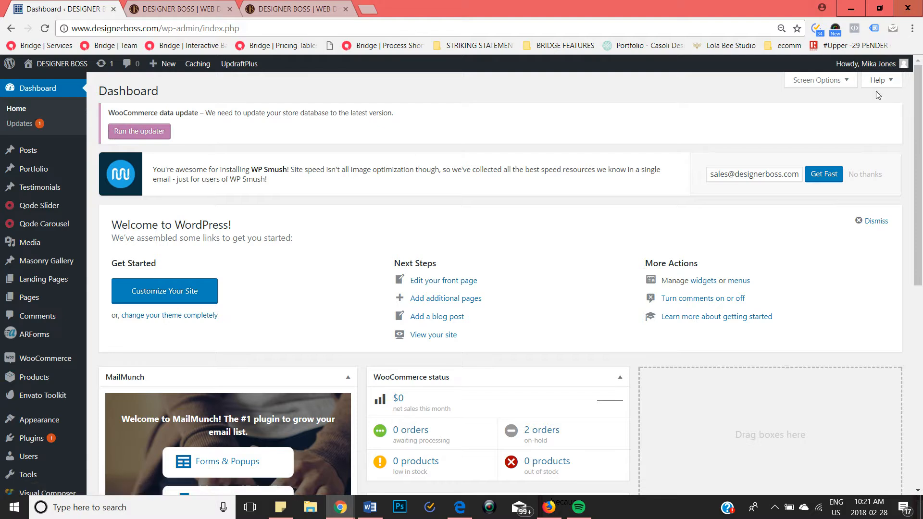
Step: Run the WooCommerce database updater, accept the backup confirmation, and look through the general store settings
left_click(139, 131)
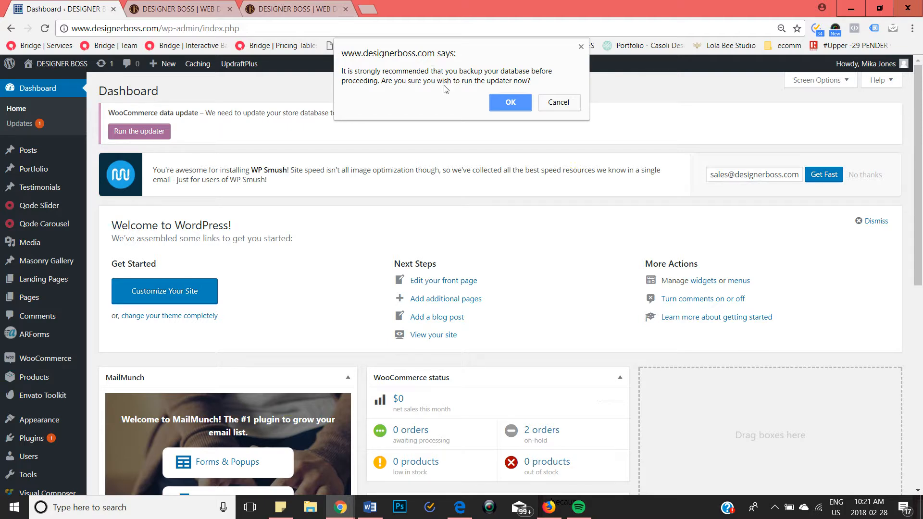
left_click(500, 105)
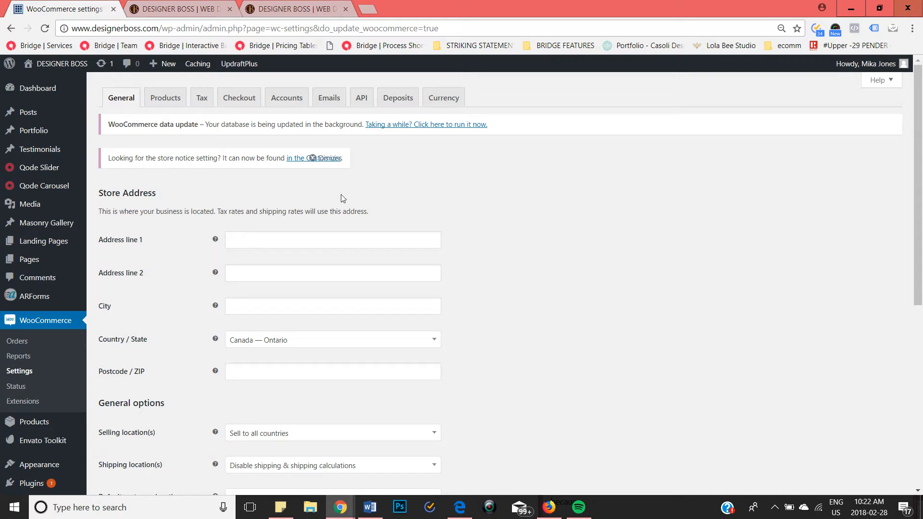
scroll(338, 196, "down", 7)
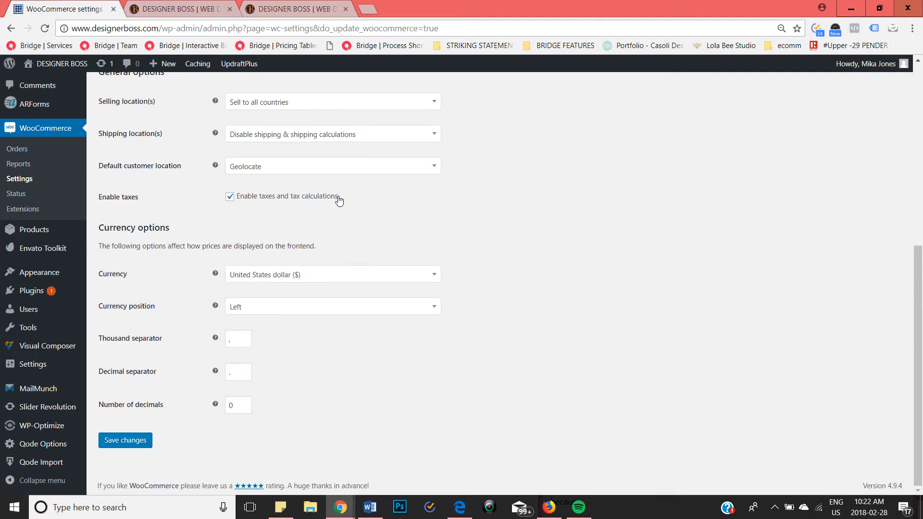
scroll(338, 201, "up", 7)
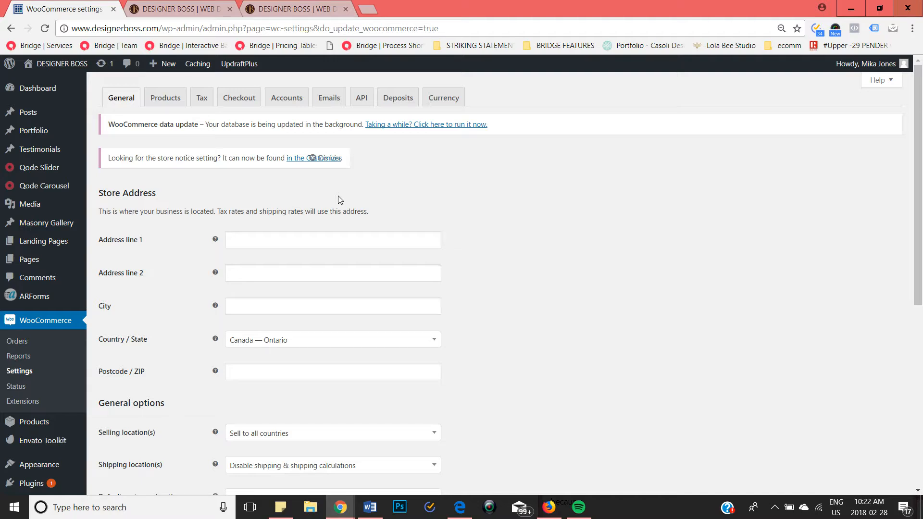
scroll(541, 278, "down", 5)
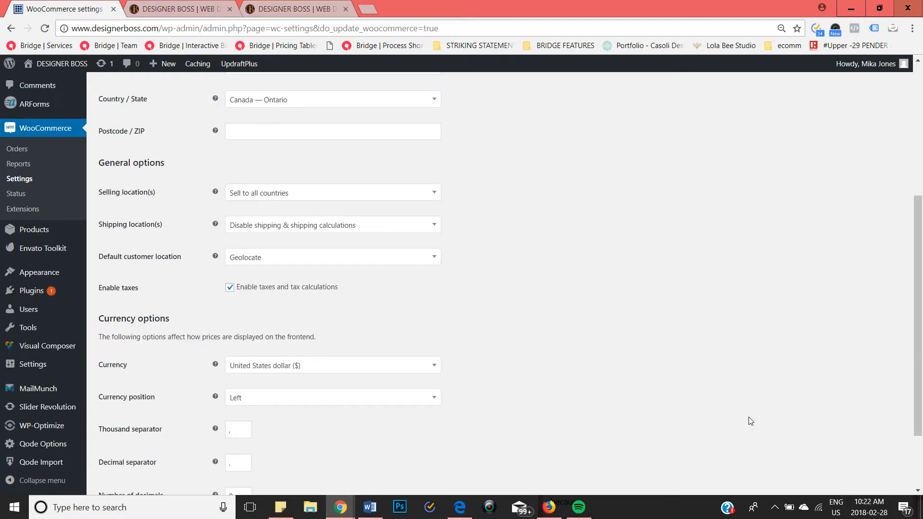
left_click(774, 507)
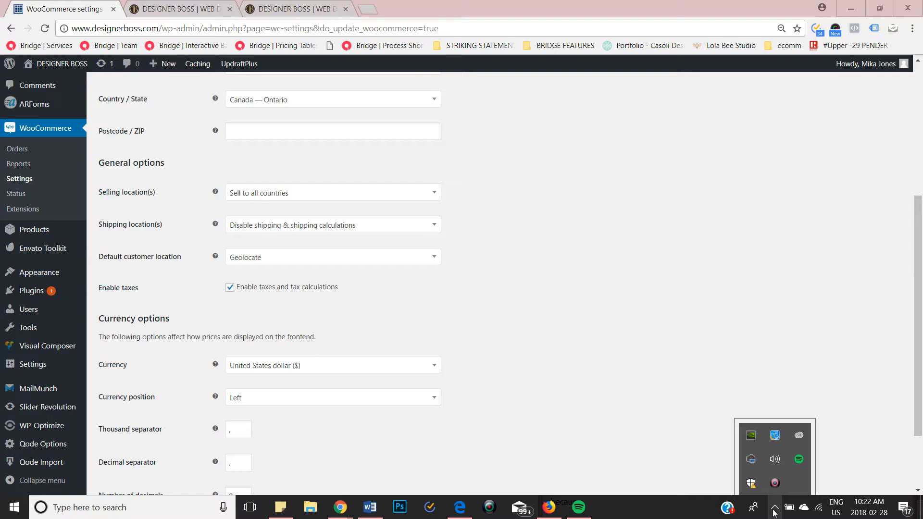
right_click(772, 489)
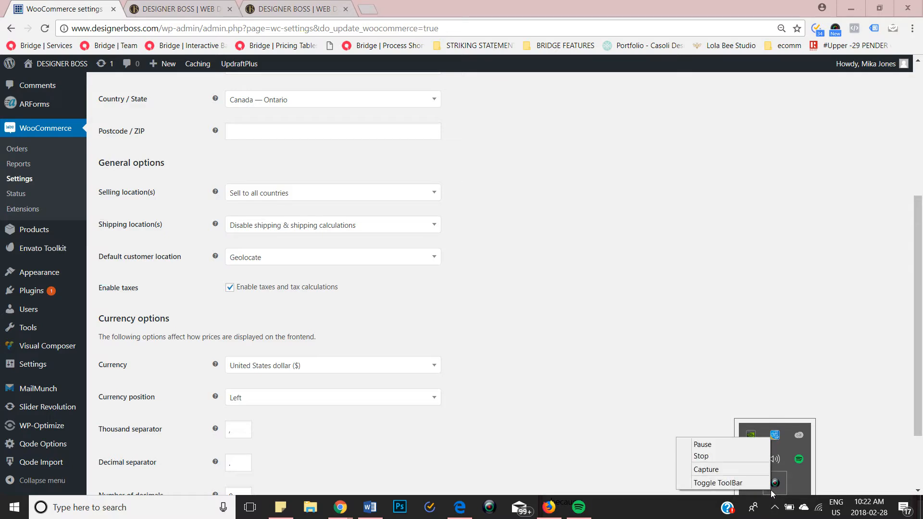
left_click(737, 444)
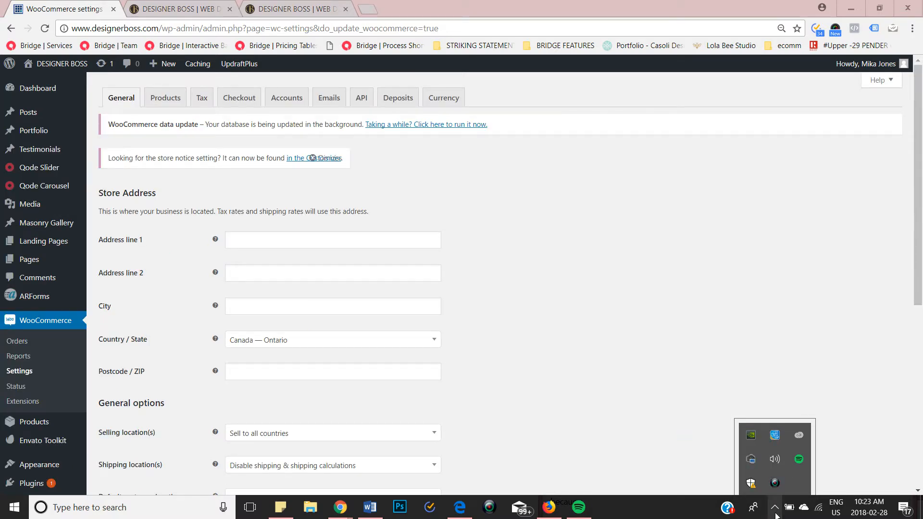
left_click(774, 513)
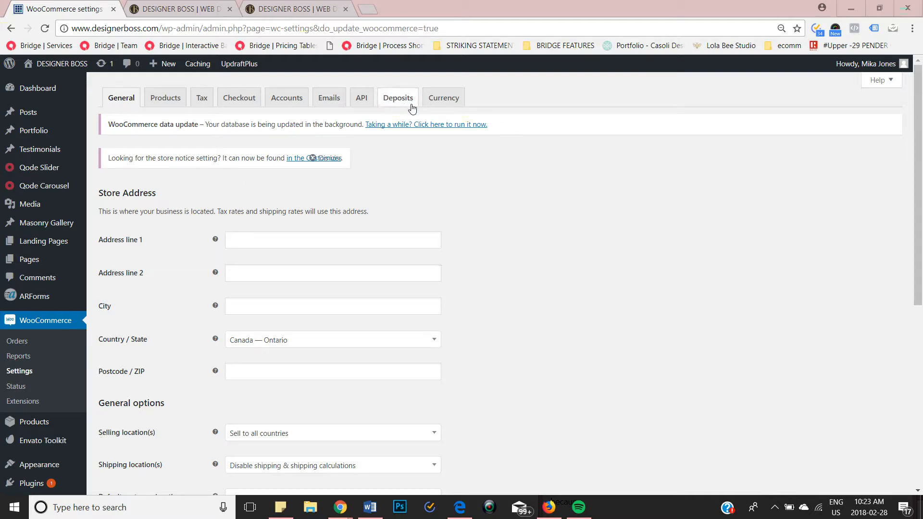
Step: Save the WooCommerce general settings without altering any value
scroll(550, 193, "down", 7)
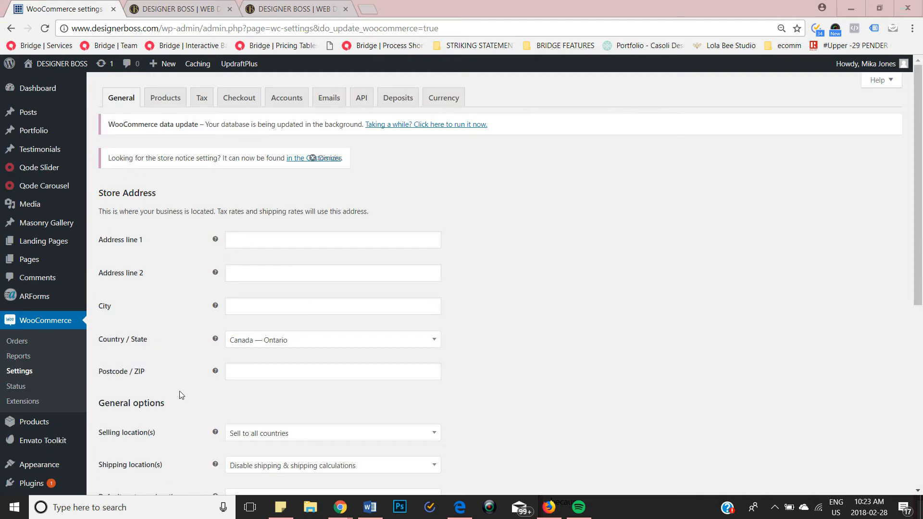
left_click(142, 448)
left_click(142, 448)
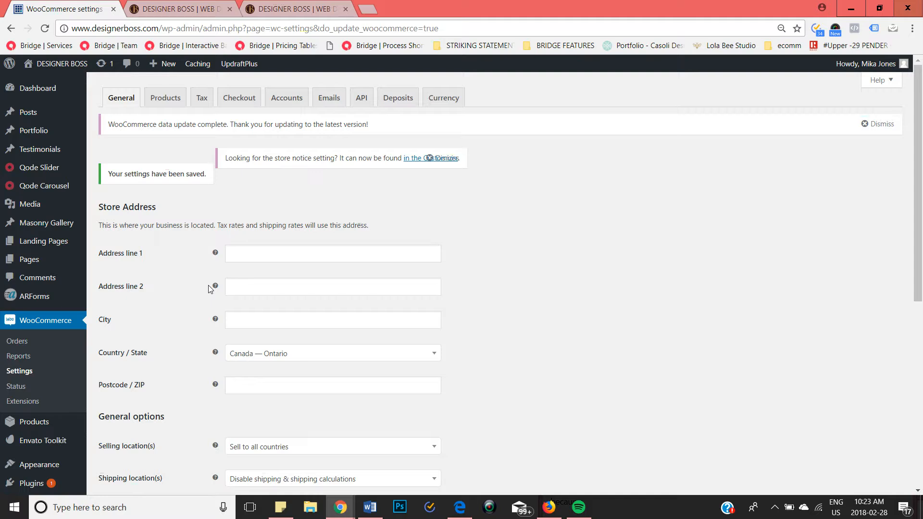
Step: Go back to the dashboard home and dismiss the WooCommerce data update notice and the WP Smush email offer
left_click(45, 94)
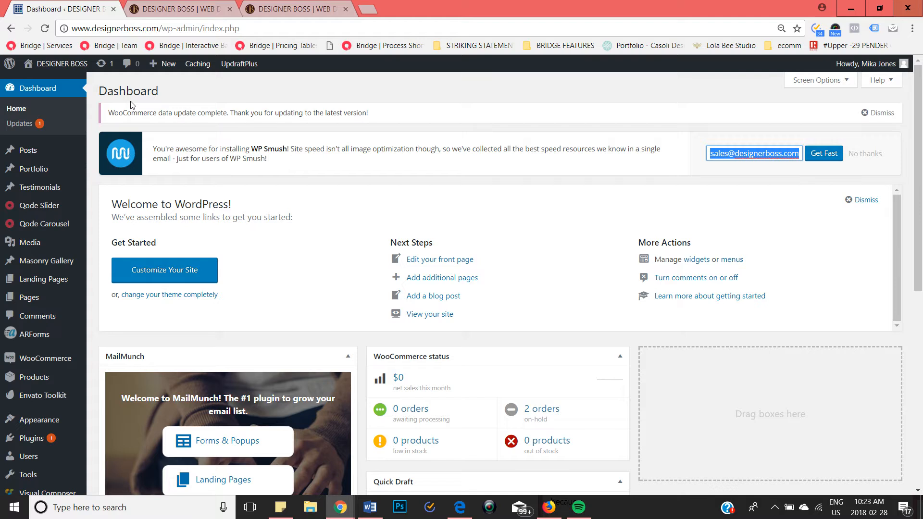
left_click_drag(114, 112, 369, 113)
left_click(874, 114)
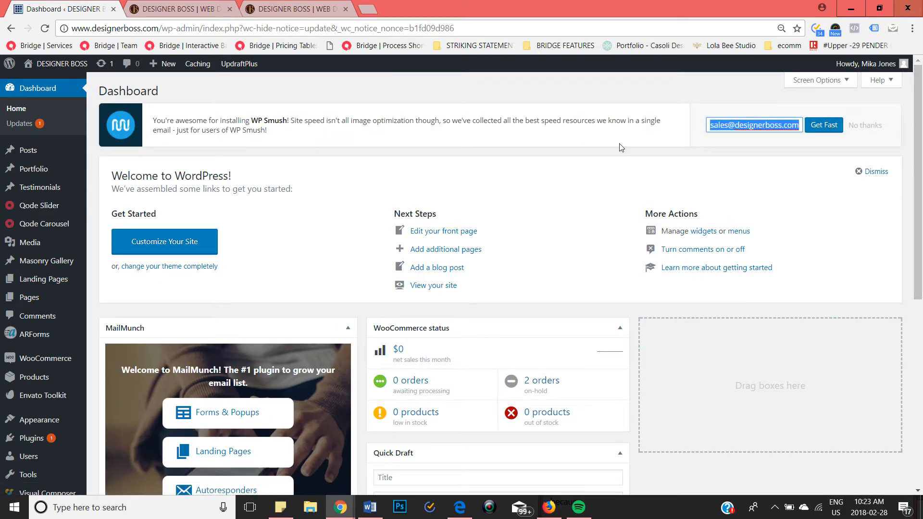
left_click(865, 126)
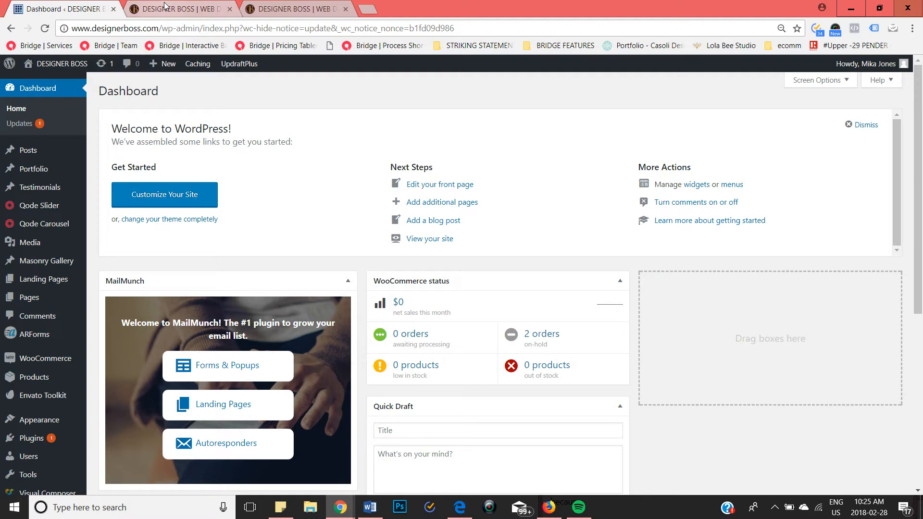
Step: Open the Site Maintenance add-on product from the add-ons on the live Web Design page
left_click(165, 7)
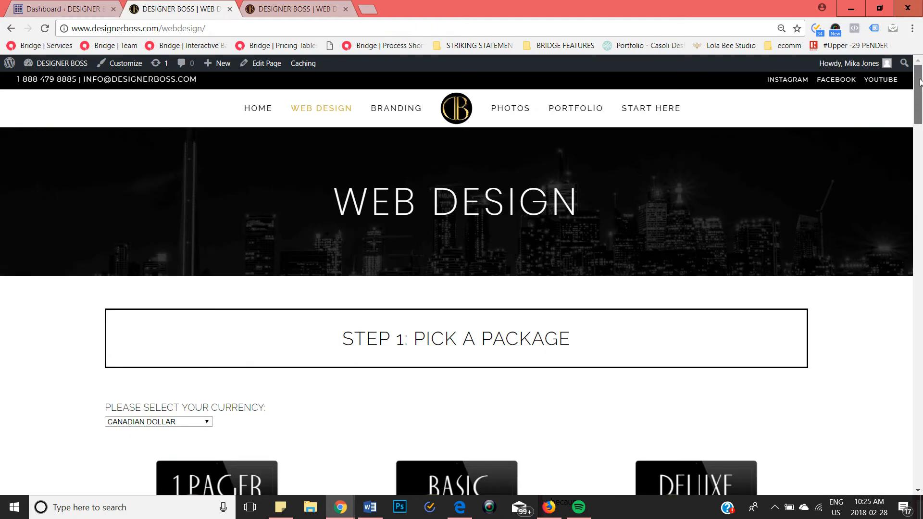
left_click_drag(919, 83, 917, 191)
mouse_move(431, 310)
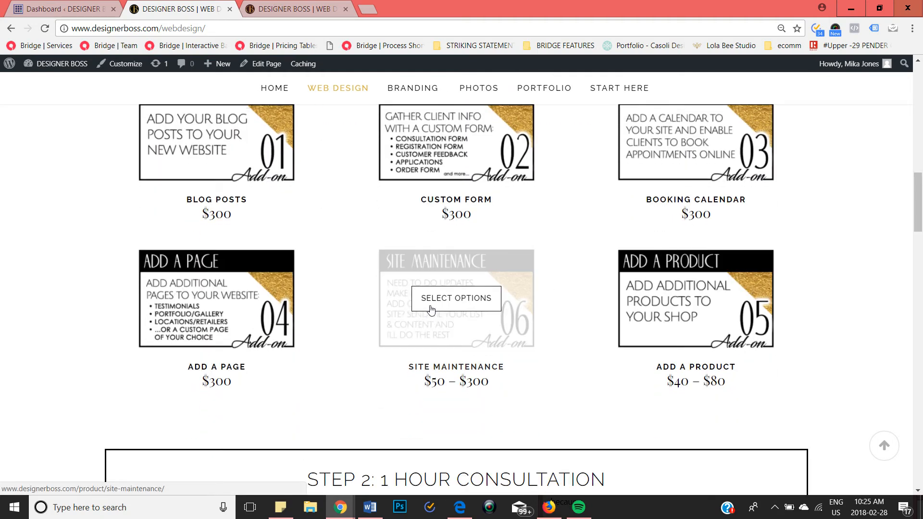
left_click(431, 309)
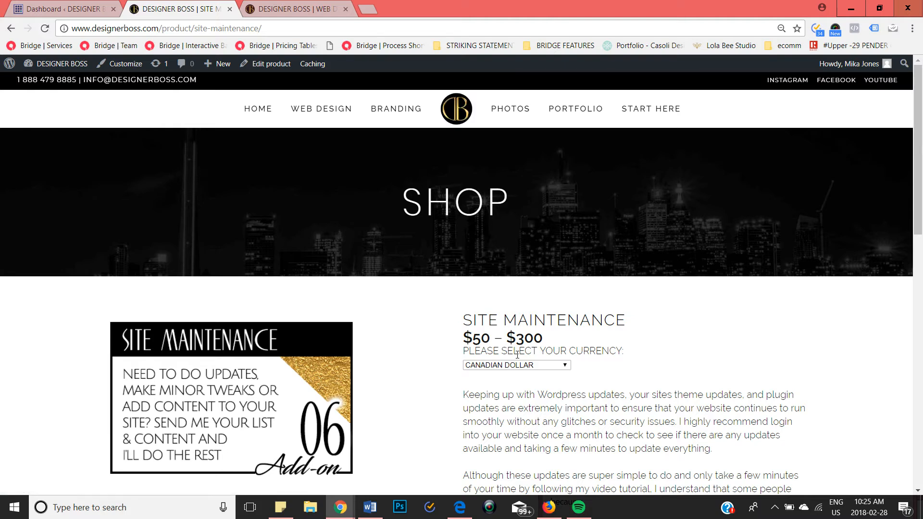
Step: Choose the 12 MONTHS OF UPDATES option for the Site Maintenance product
scroll(517, 354, "down", 6)
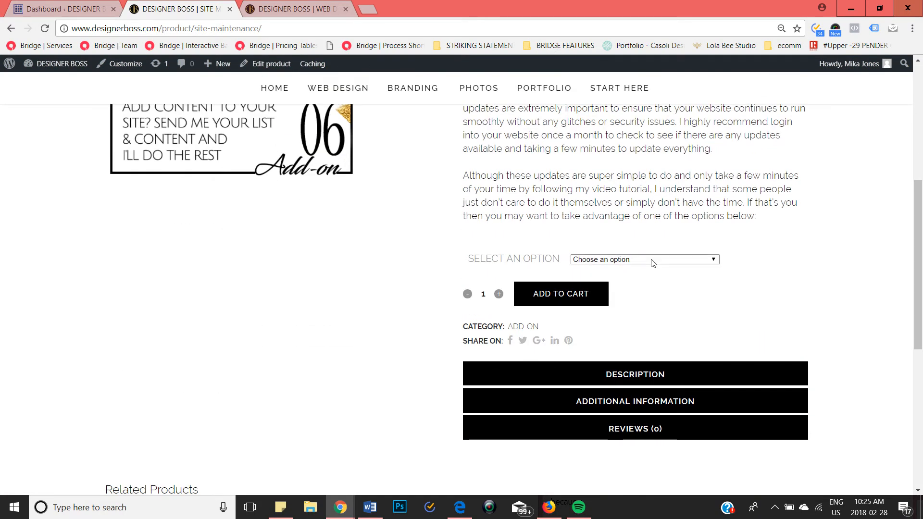
left_click(652, 259)
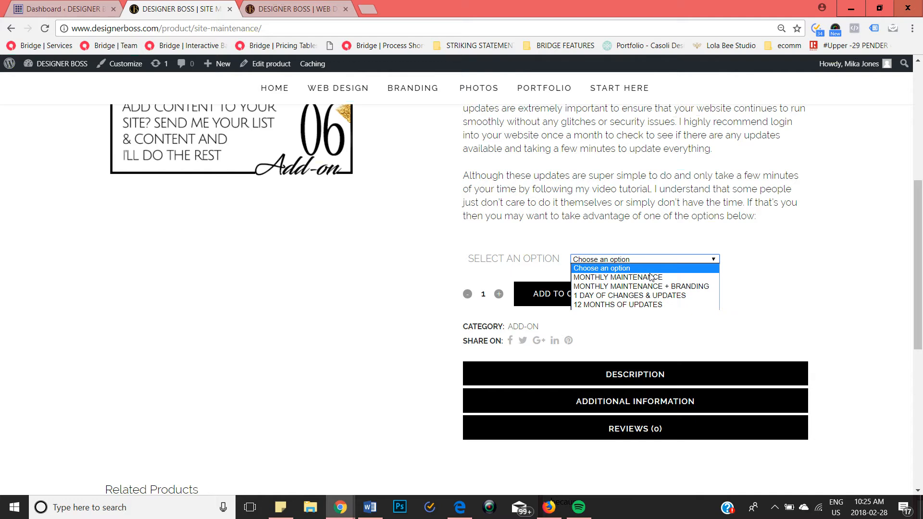
left_click(642, 305)
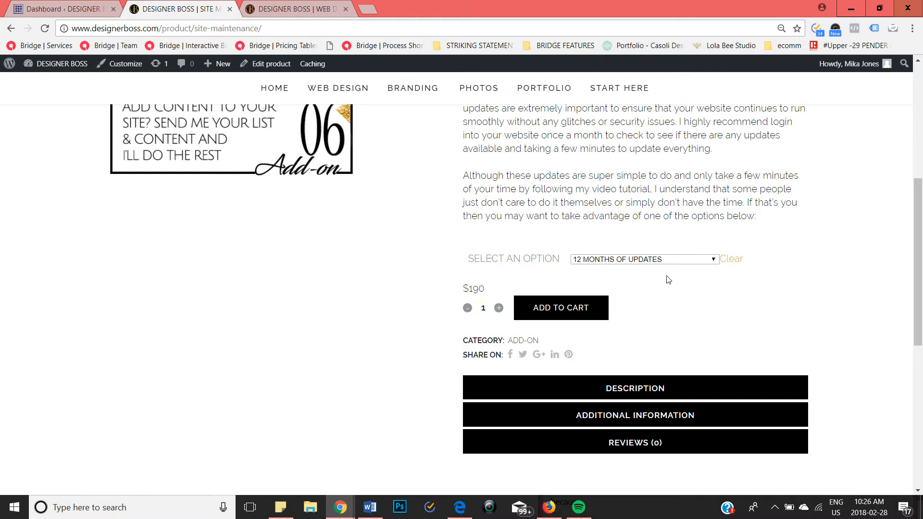
Step: Review the Site Maintenance description and its list of available options without altering the selection
scroll(668, 280, "up", 4)
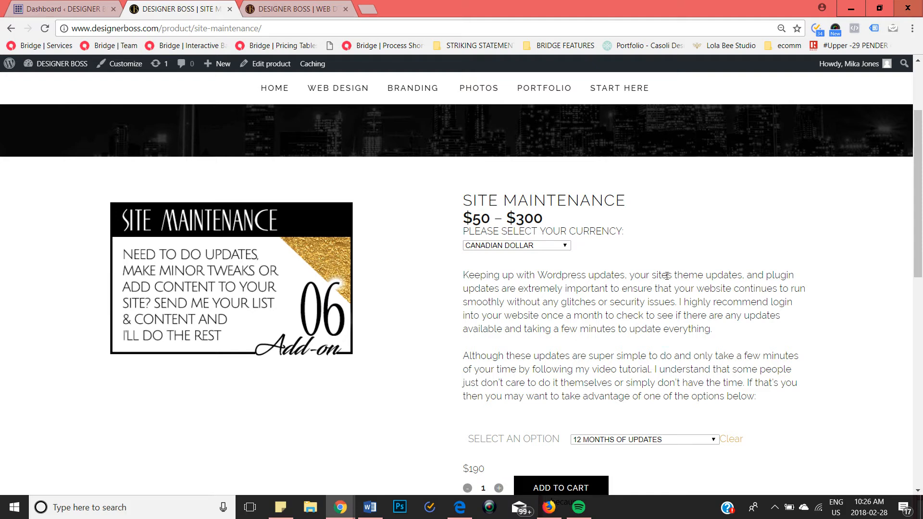
scroll(667, 276, "down", 2)
left_click(652, 320)
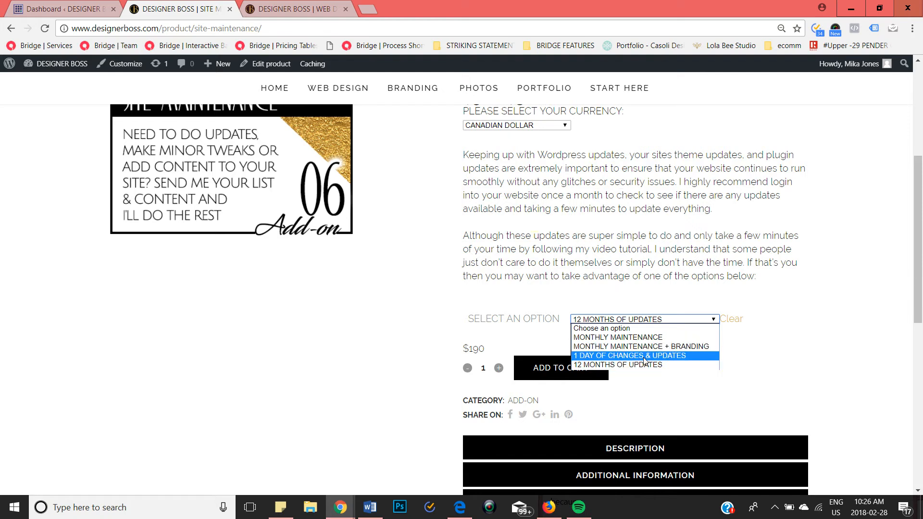
left_click(665, 223)
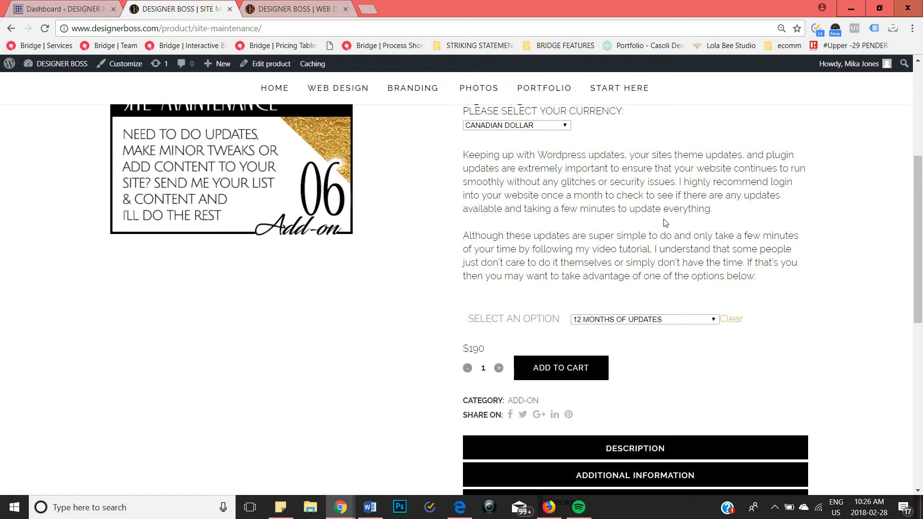
scroll(665, 222, "up", 5)
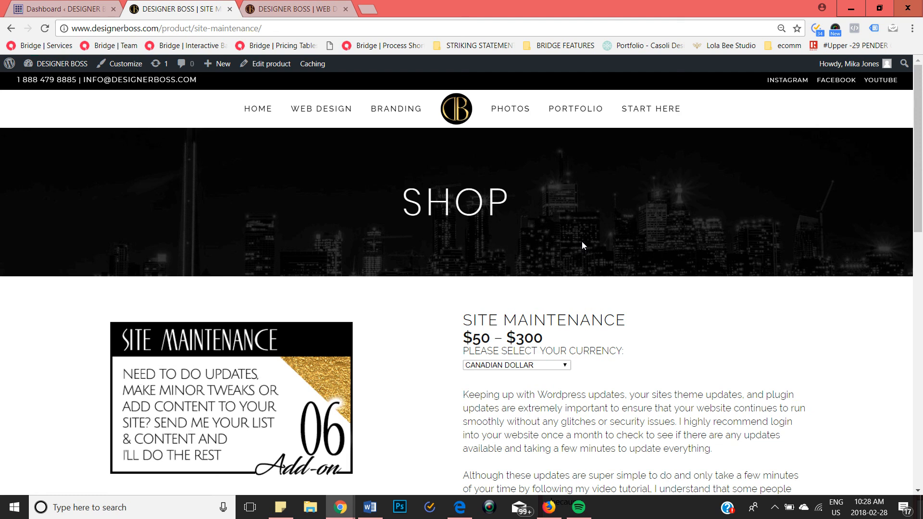
right_click(774, 514)
left_click(774, 508)
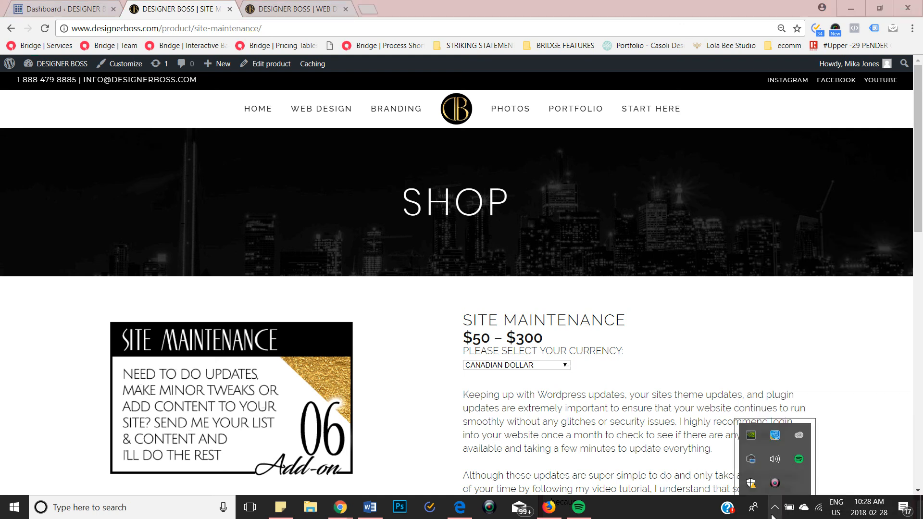